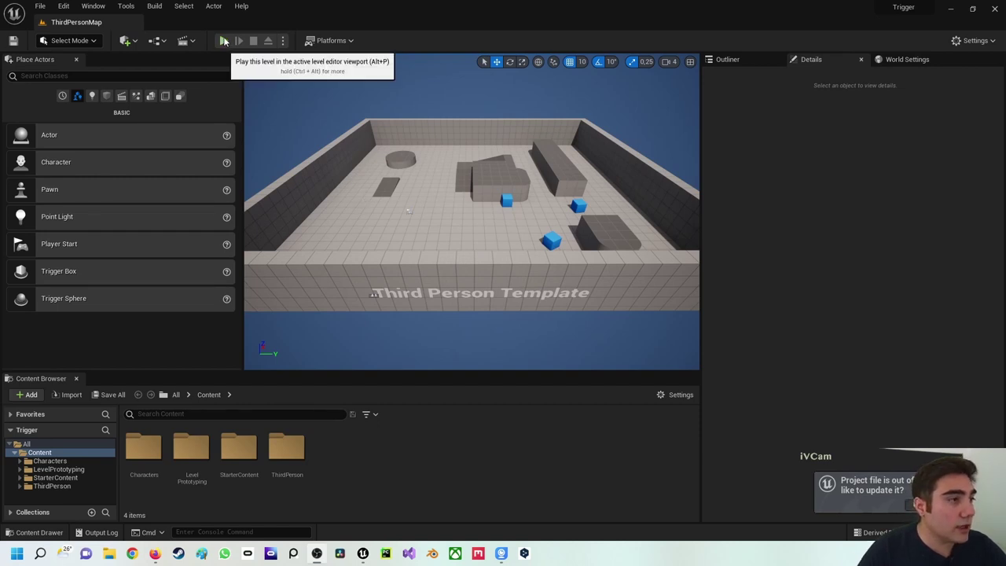
Step: Open and close the Level Blueprint, then fly the camera down among the arena walls
{"action": "left_click", "coordinate": [157, 41]}
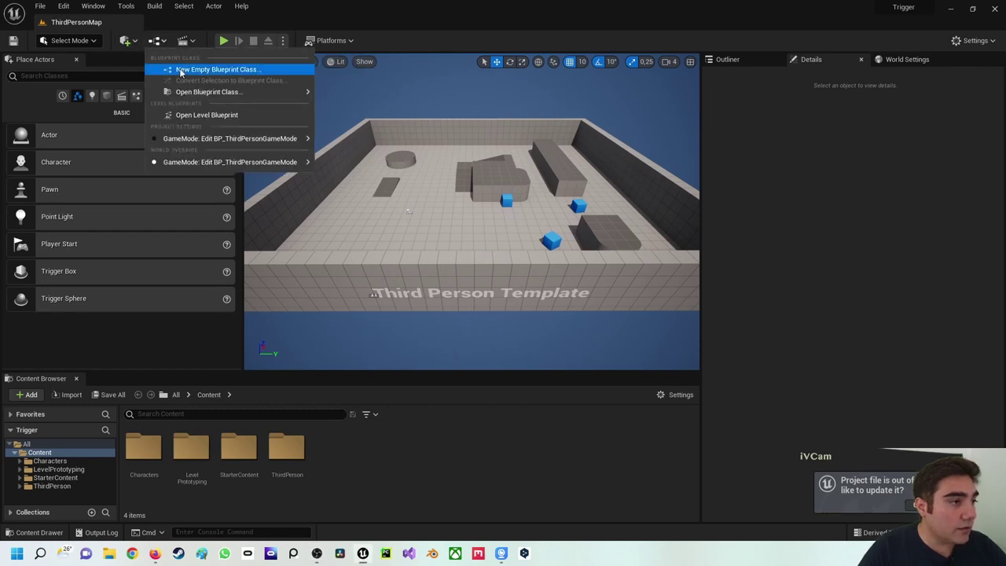
{"action": "left_click", "coordinate": [198, 116]}
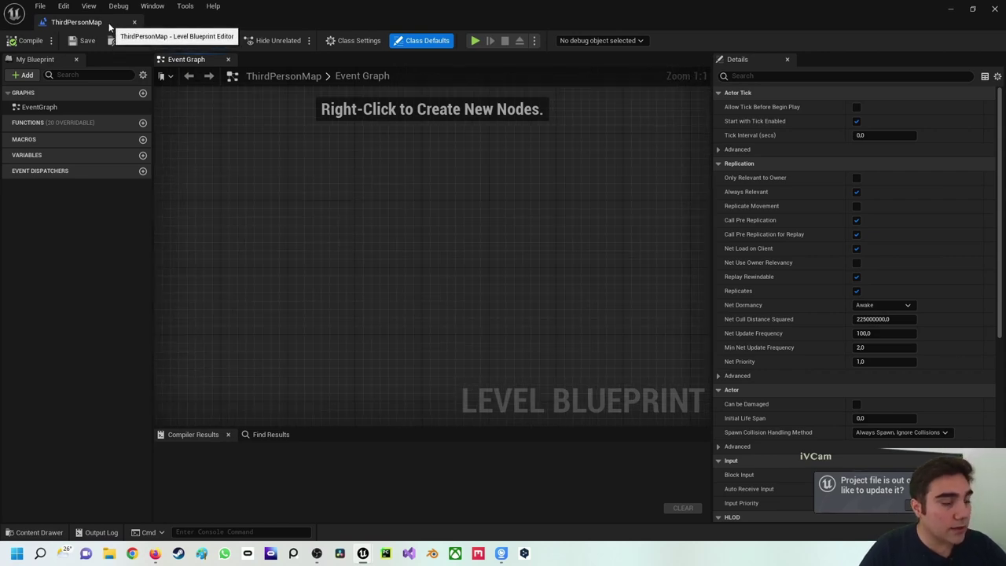
{"action": "left_click", "coordinate": [135, 22]}
{"action": "left_click", "coordinate": [373, 176]}
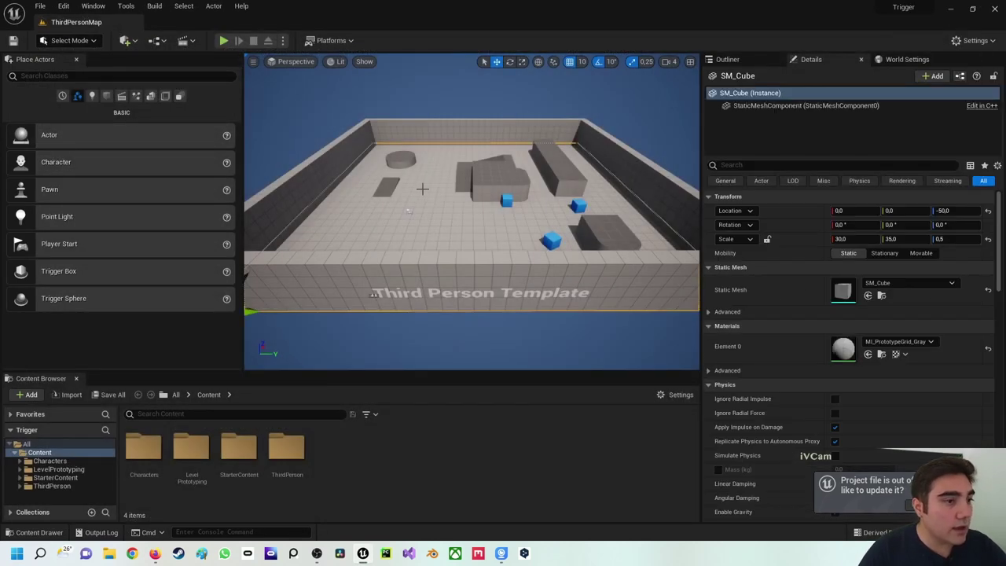
{"action": "mouse_move", "coordinate": [403, 190]}
{"action": "right_mouse_down"}
{"action": "mouse_move", "coordinate": [403, 158]}
{"action": "mouse_move", "coordinate": [377, 165]}
{"action": "right_mouse_up"}
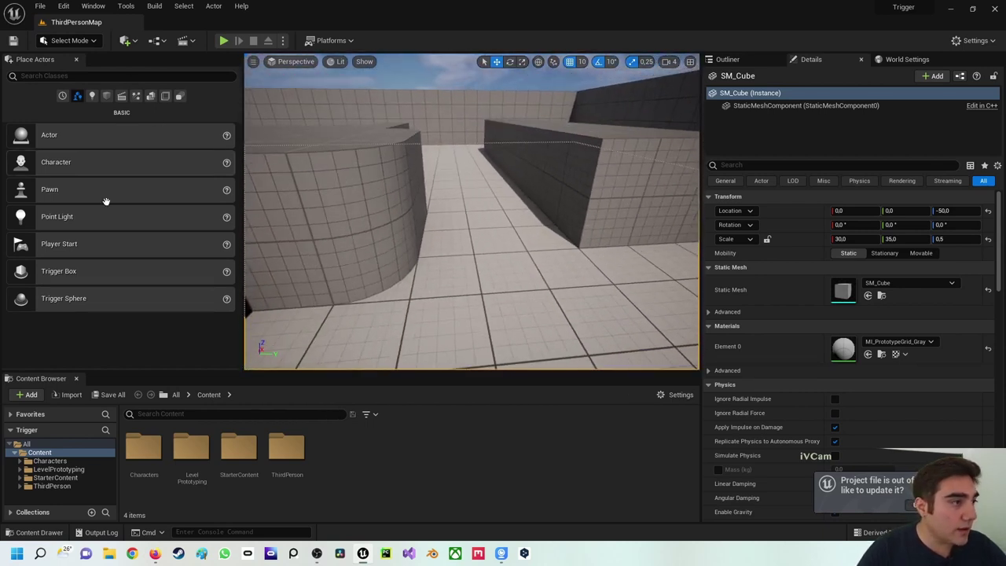
Step: Place a Trigger Box from Place Actors in the passage between the walls
{"action": "left_click", "coordinate": [30, 76]}
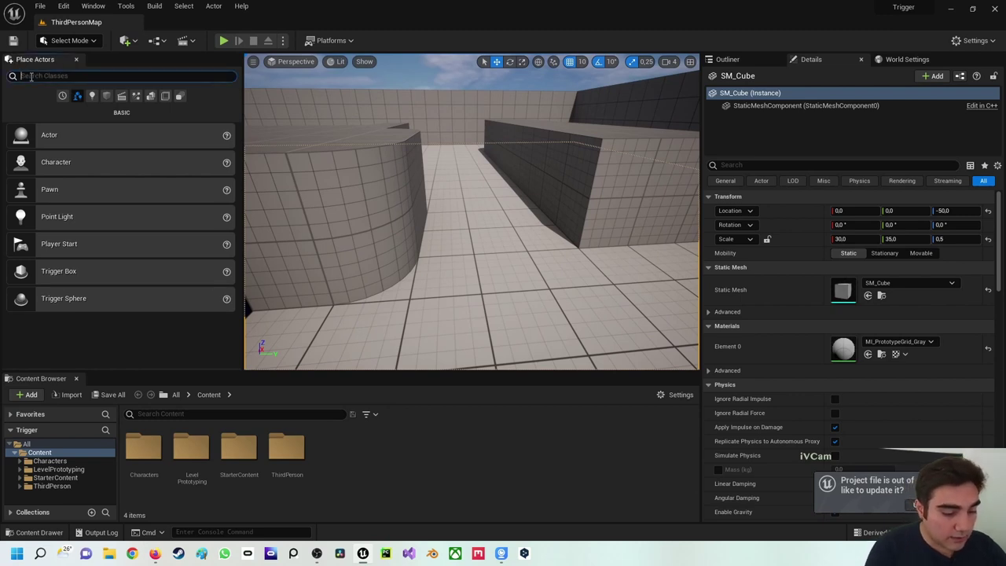
{"action": "type", "text": "trigger"}
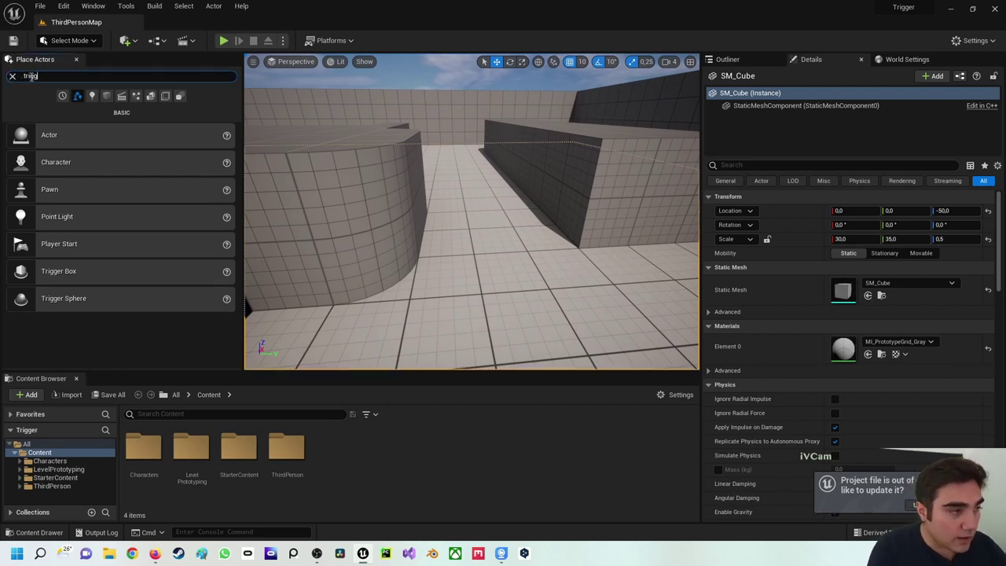
{"action": "left_click_drag", "start_coordinate": [59, 101], "coordinate": [487, 250]}
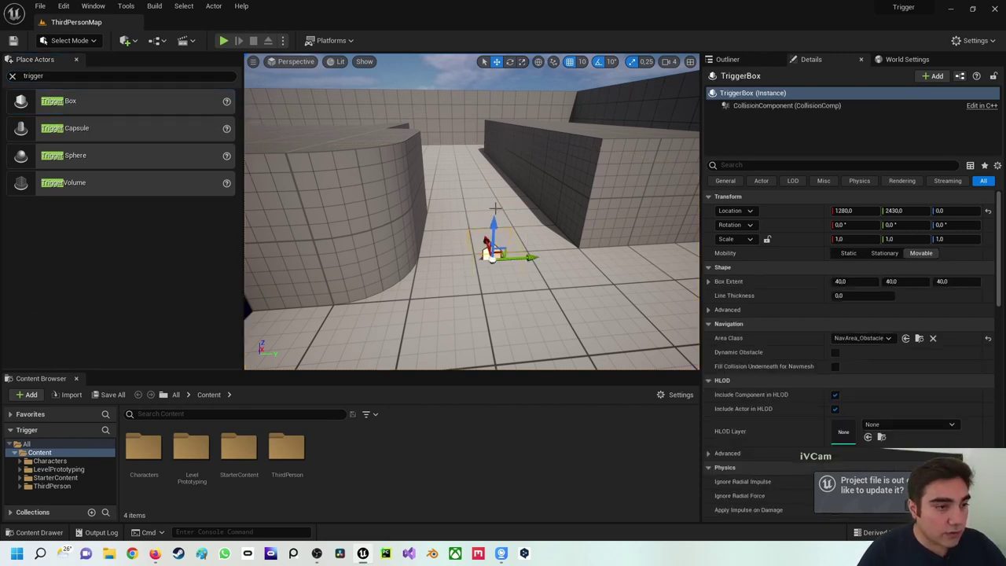
Step: Scale and move the trigger box to 1280, 2430, 80 with extent 40, 188.75, 158.75
{"action": "key", "text": "r"}
{"action": "left_click_drag", "start_coordinate": [492, 229], "coordinate": [493, 188]}
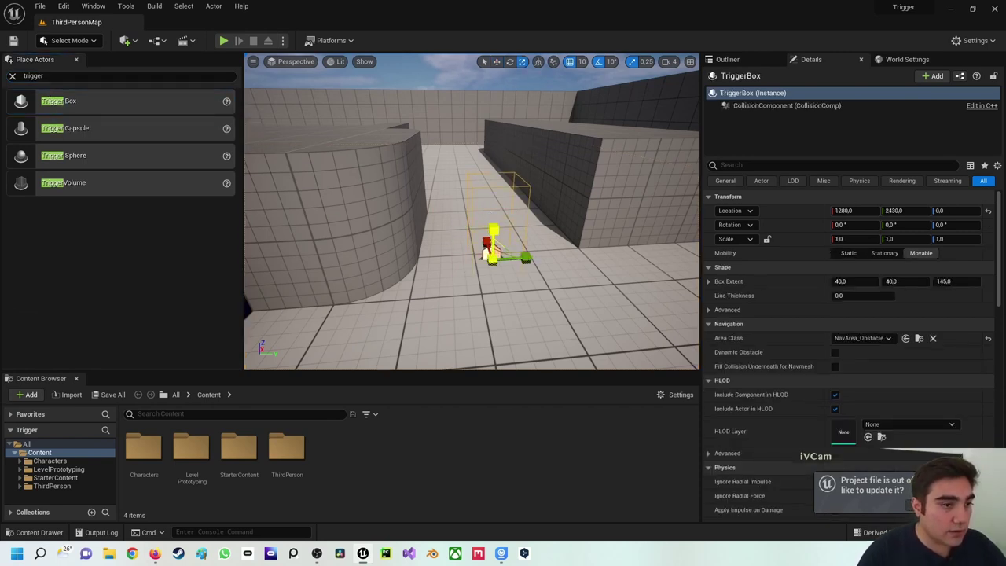
{"action": "key", "text": "w"}
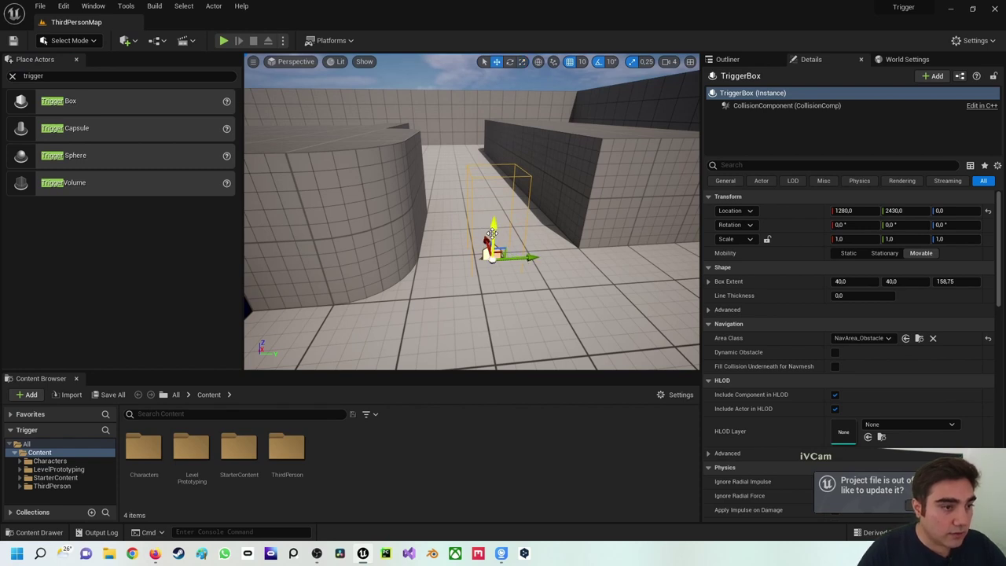
{"action": "left_click", "coordinate": [491, 253]}
{"action": "left_click", "coordinate": [490, 251]}
{"action": "left_click_drag", "start_coordinate": [492, 240], "coordinate": [507, 135]}
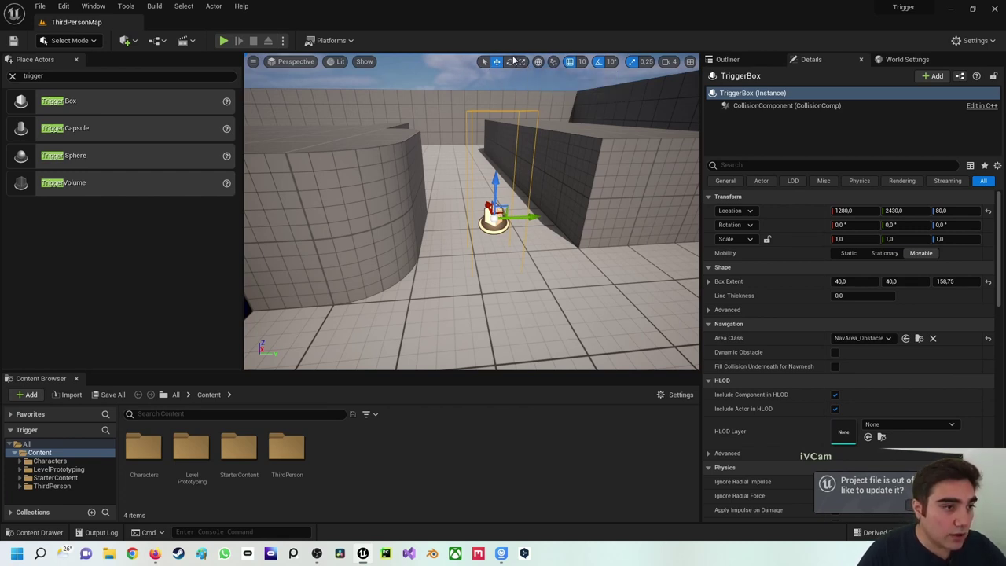
{"action": "key", "text": "e"}
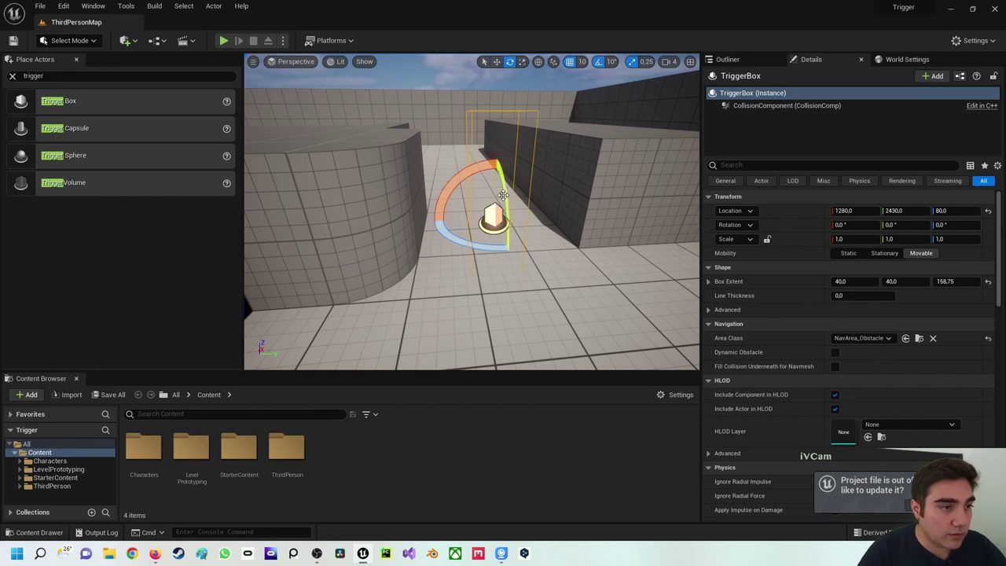
{"action": "key", "text": "r"}
{"action": "left_click_drag", "start_coordinate": [518, 213], "coordinate": [612, 235]}
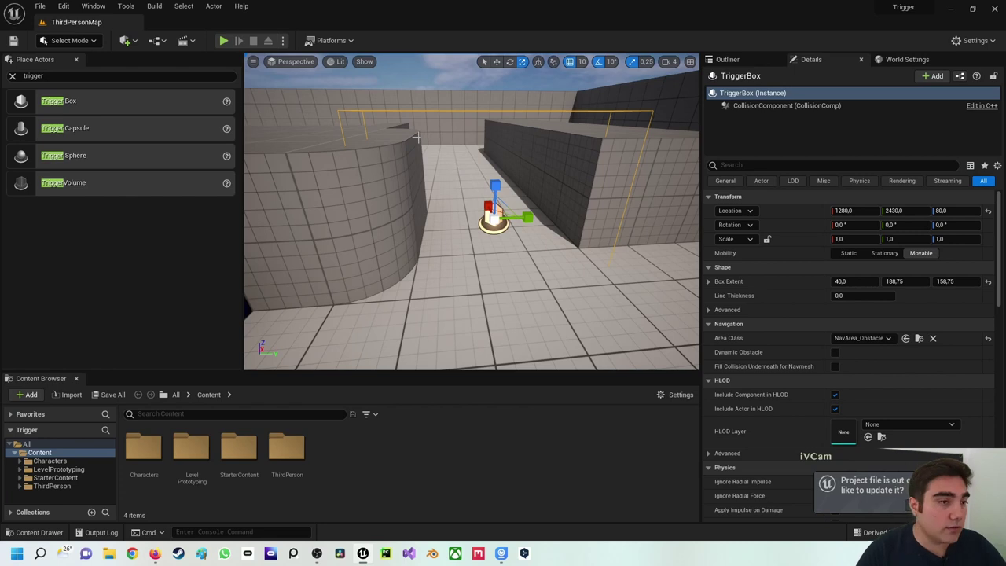
Step: Open the ThirdPersonMap Level Blueprint and dock its tab beside the level editor tab
{"action": "left_click", "coordinate": [158, 44]}
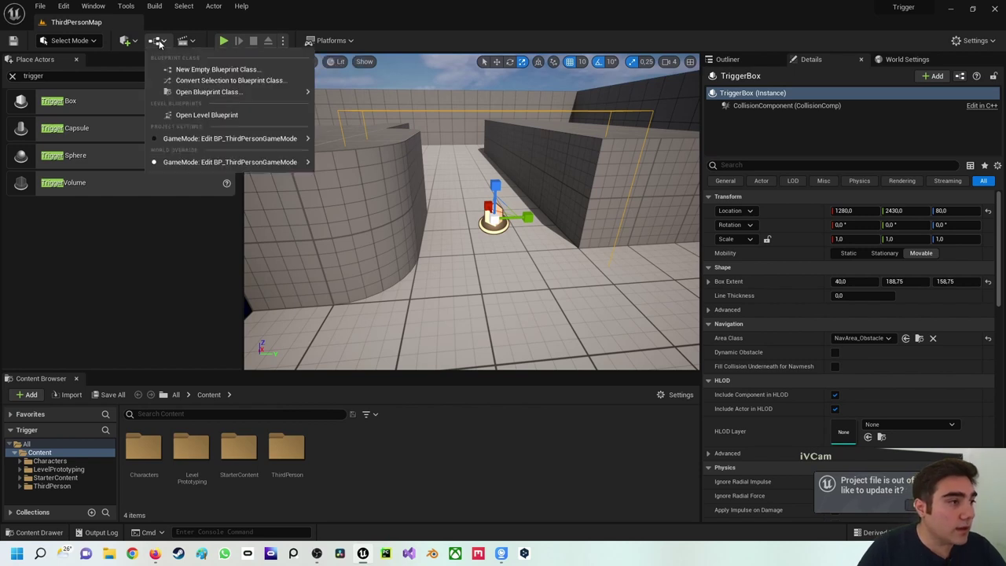
{"action": "left_click", "coordinate": [195, 115]}
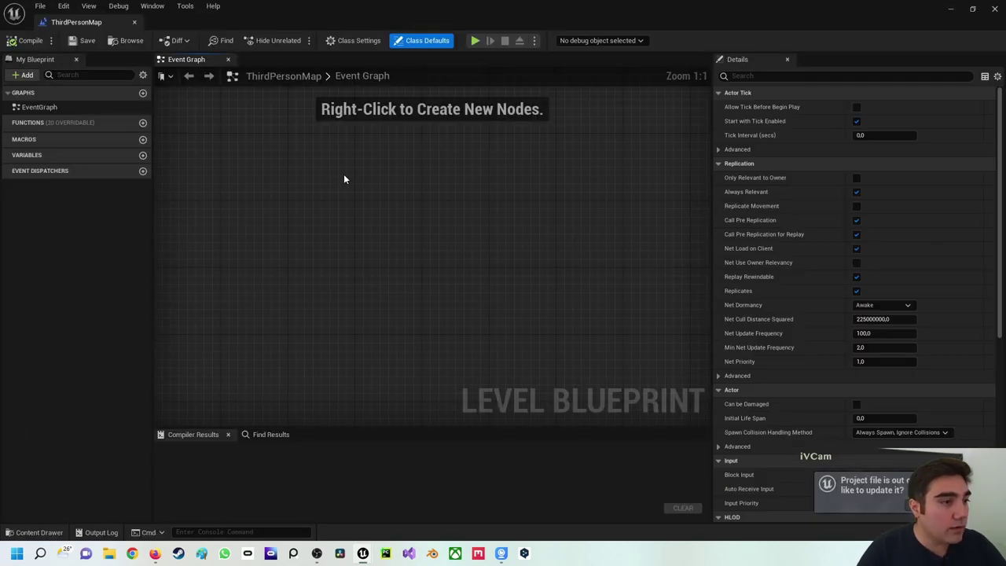
{"action": "left_click_drag", "start_coordinate": [119, 25], "coordinate": [189, 23]}
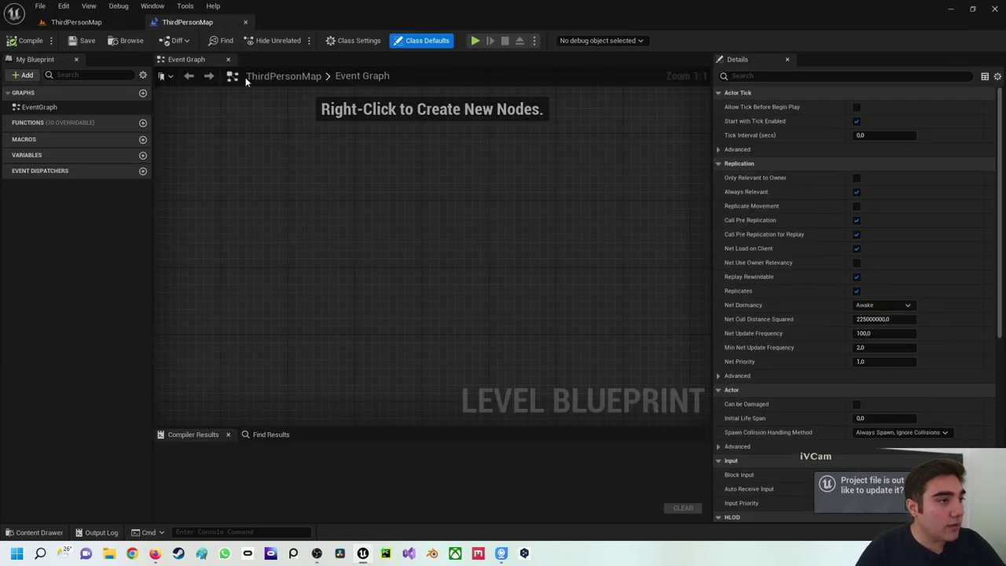
{"action": "left_click", "coordinate": [76, 22]}
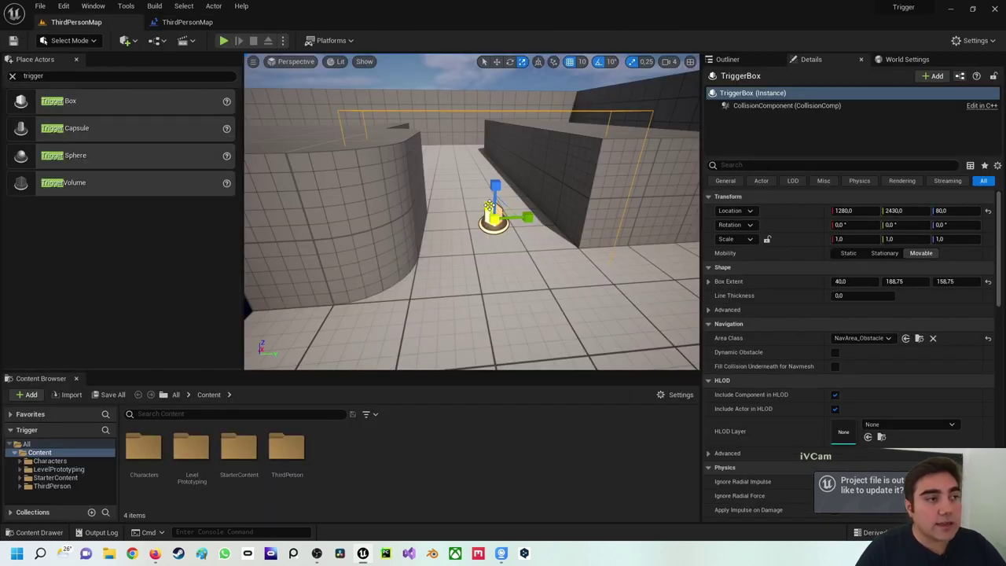
{"action": "left_click", "coordinate": [201, 20]}
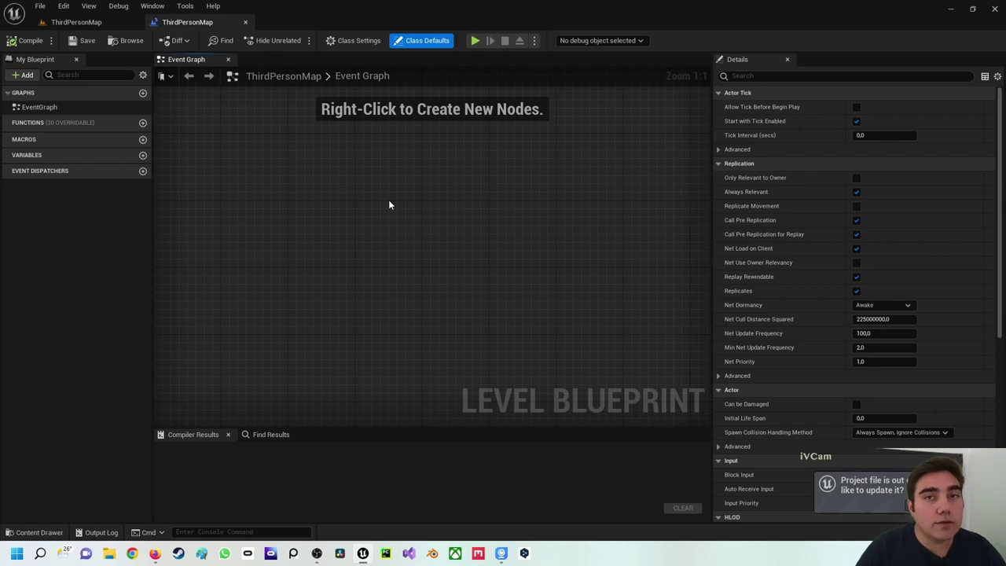
Step: Add an OnActorBeginOverlap event for the TriggerBox and move it toward the upper left
{"action": "right_click", "coordinate": [308, 186]}
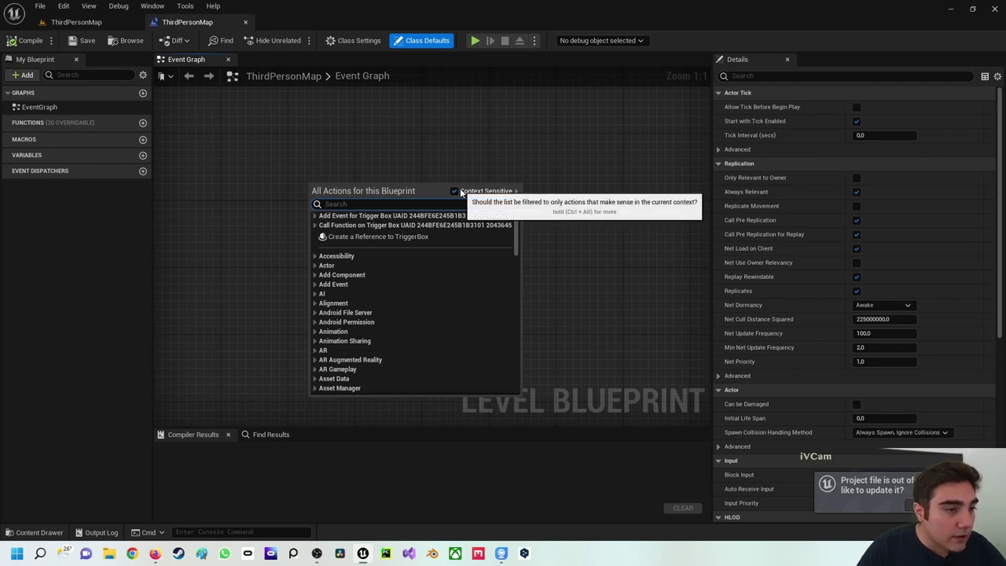
{"action": "left_click", "coordinate": [315, 217]}
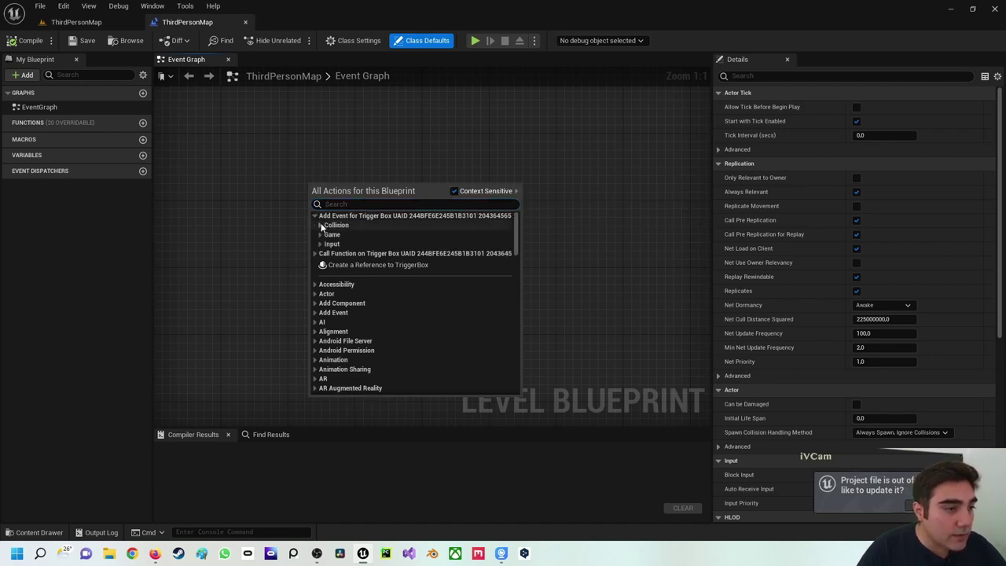
{"action": "left_click", "coordinate": [321, 226]}
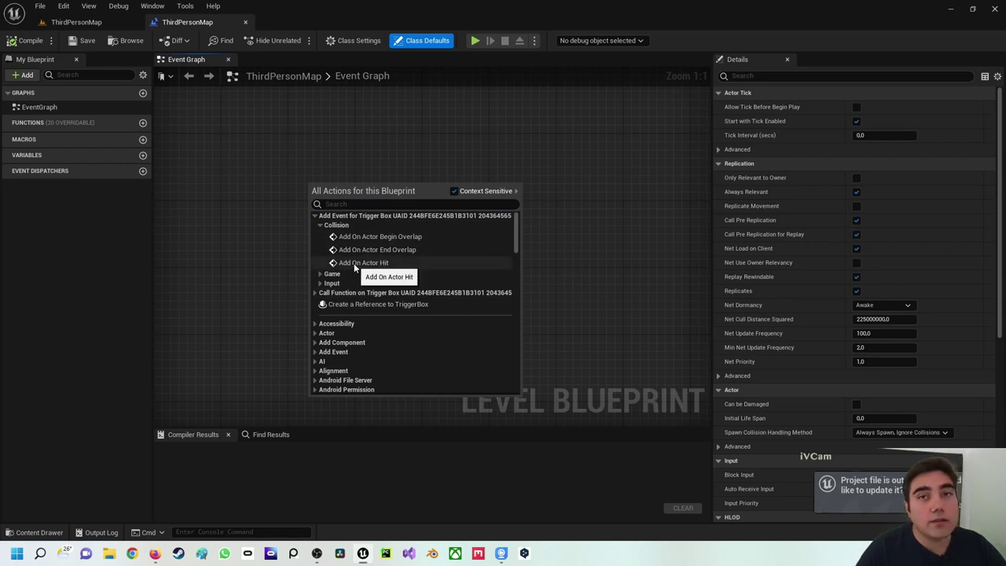
{"action": "left_click", "coordinate": [398, 236]}
{"action": "left_click_drag", "start_coordinate": [379, 214], "coordinate": [263, 198]}
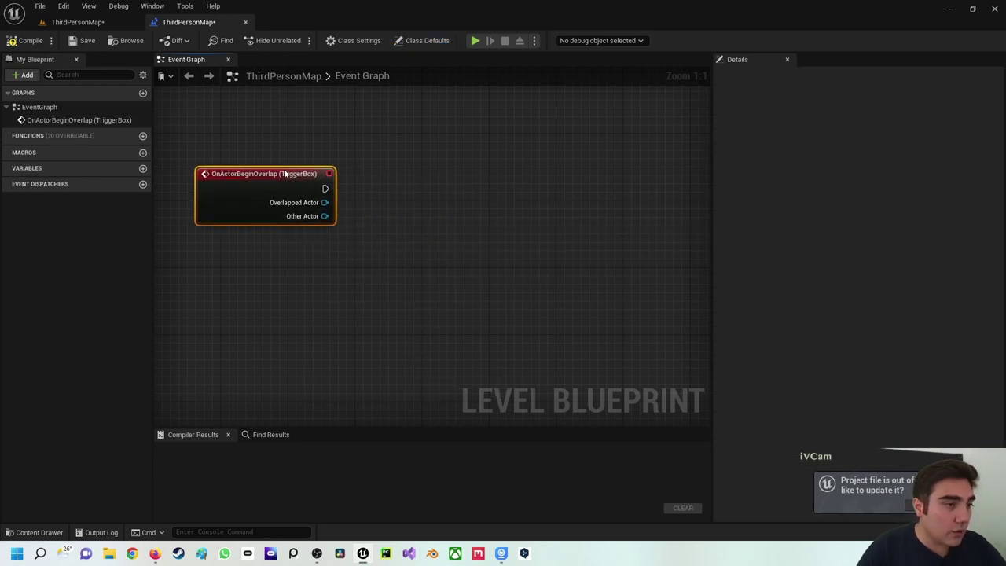
{"action": "left_click", "coordinate": [368, 253]}
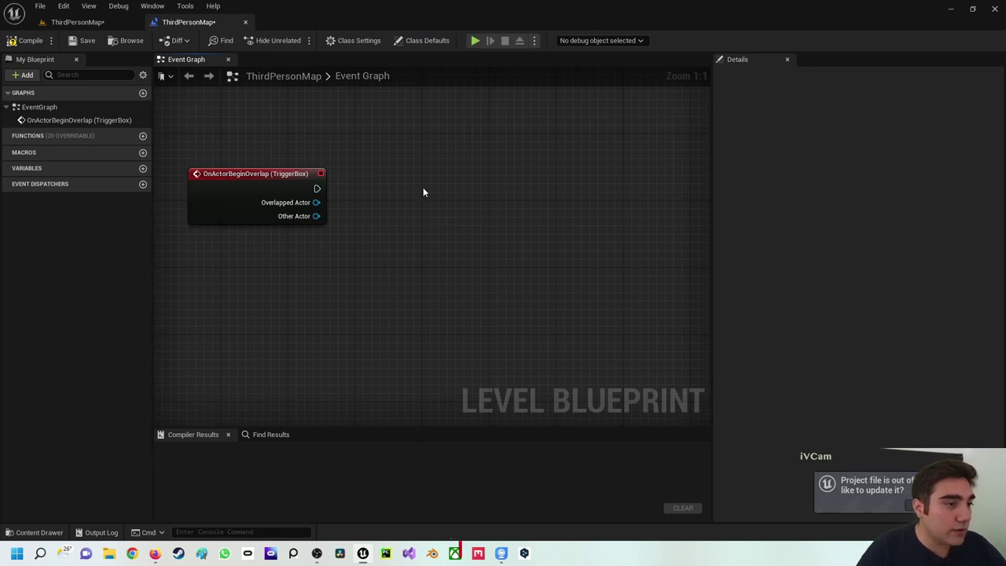
Step: Wire a 'Hello' Print String to the overlap event and add a new Boolean variable
{"action": "left_click_drag", "start_coordinate": [317, 189], "coordinate": [438, 187]}
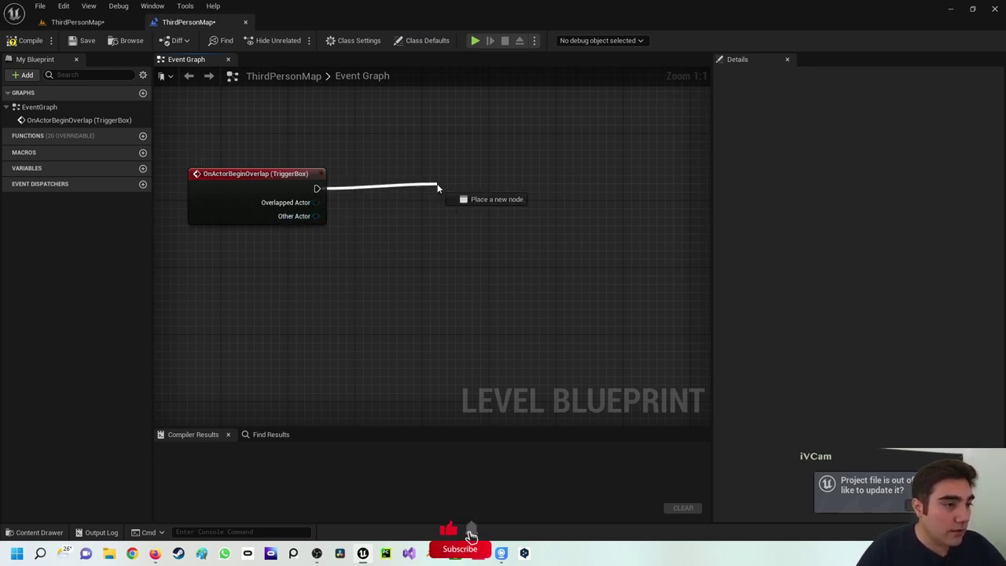
{"action": "type", "text": "prt"}
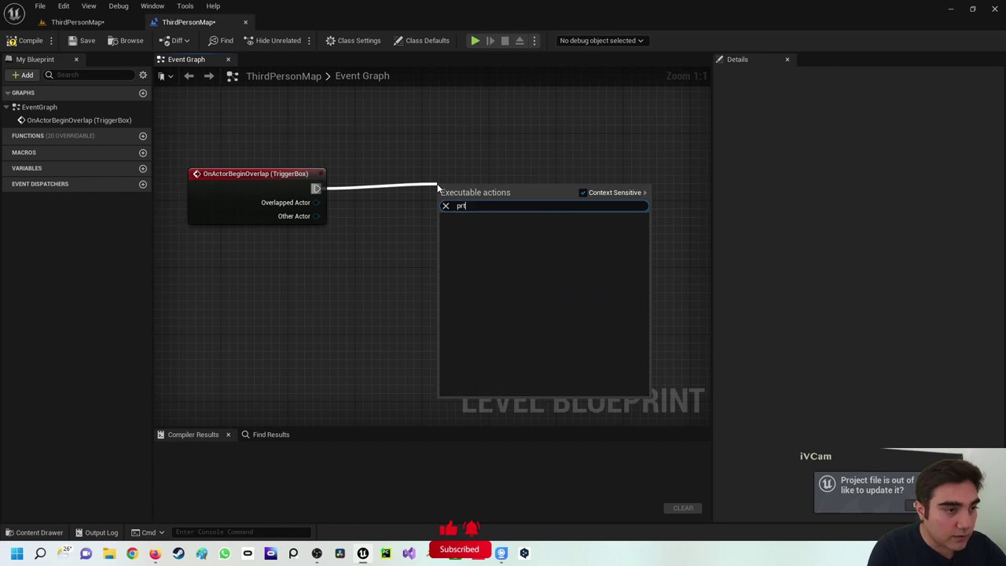
{"action": "key", "text": "BackSpace"}
{"action": "type", "text": "int"}
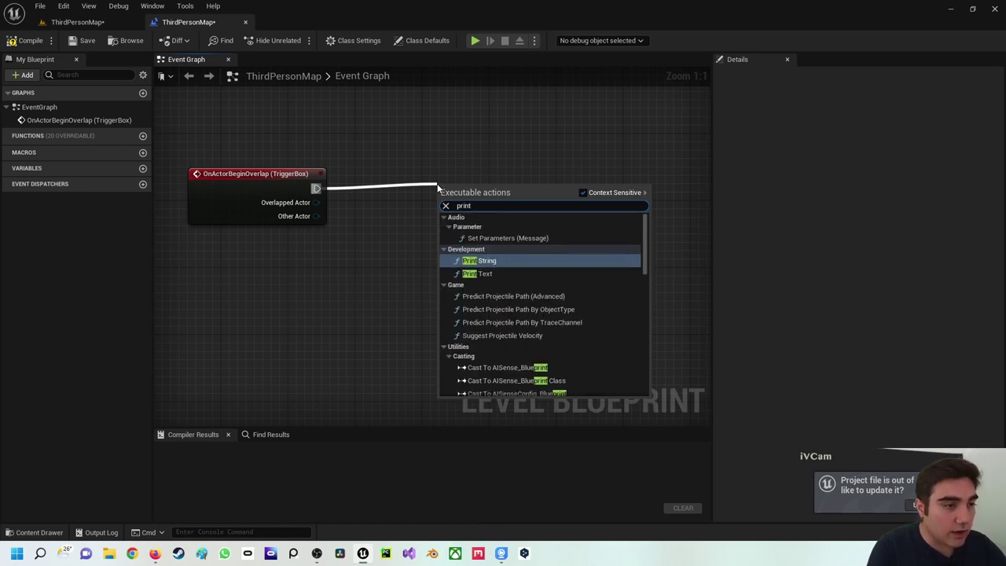
{"action": "key", "text": "Return"}
{"action": "left_click_drag", "start_coordinate": [466, 183], "coordinate": [539, 176]}
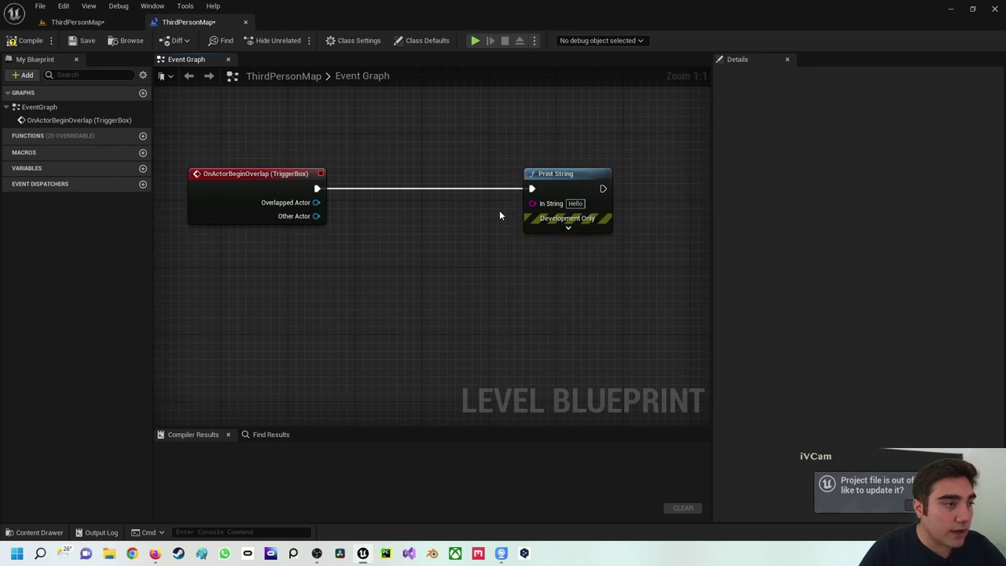
{"action": "left_click", "coordinate": [142, 168]}
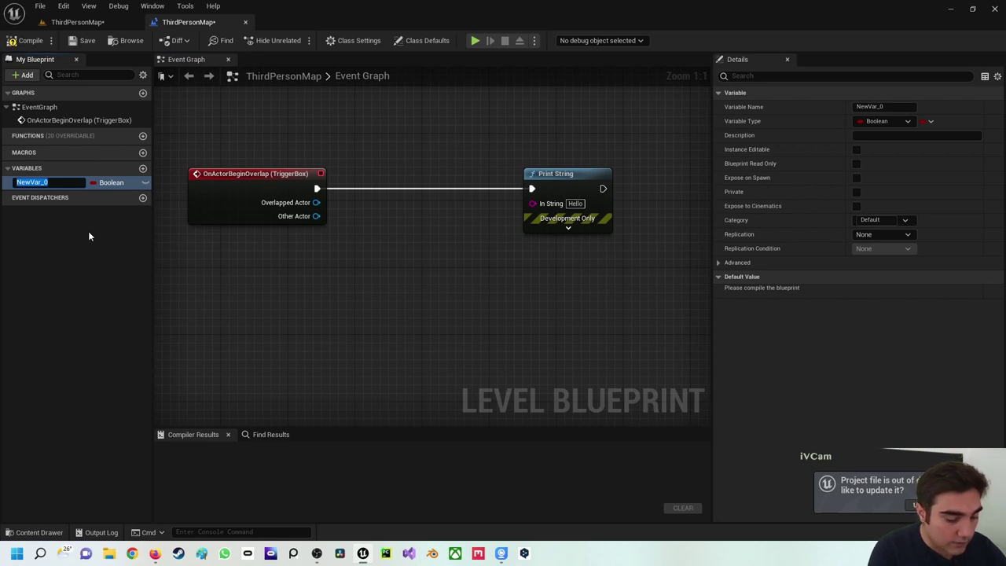
Step: Name the Boolean variable Wert and compile the blueprint
{"action": "type", "text": "Wert"}
{"action": "key", "text": "Return"}
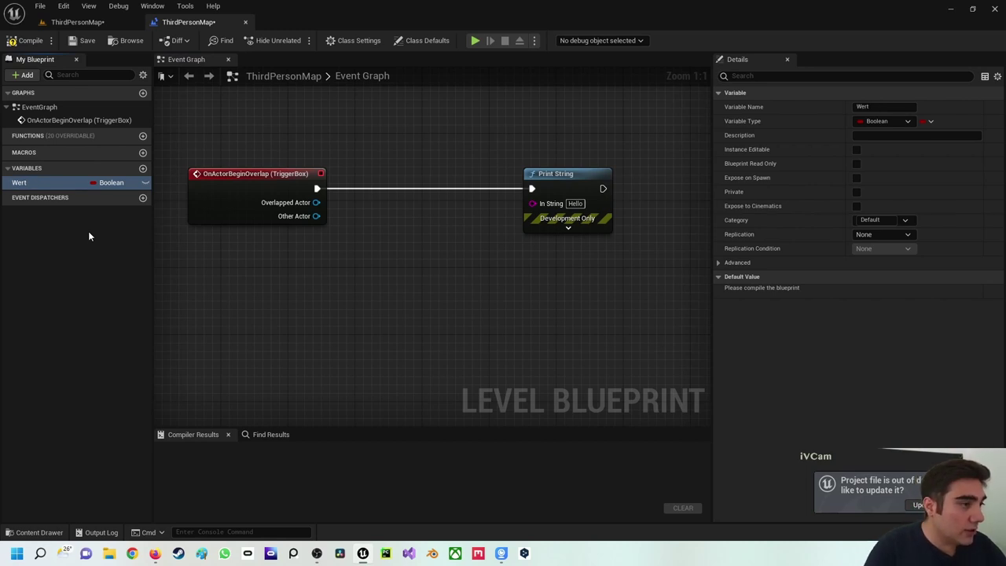
{"action": "left_click", "coordinate": [19, 41]}
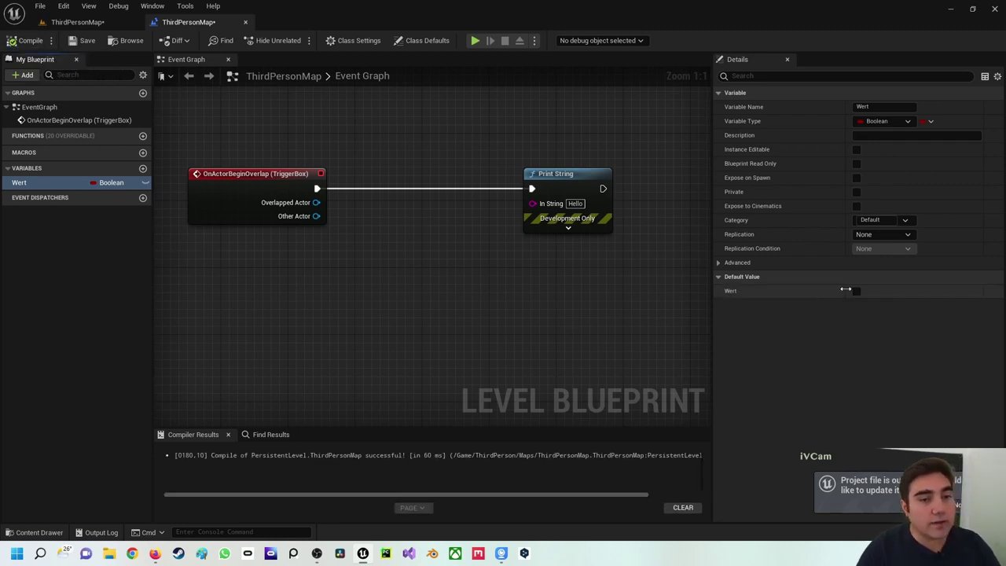
Step: Feed a Wert getter through a string conversion into Print String's In String, then recompile
{"action": "left_click", "coordinate": [18, 183]}
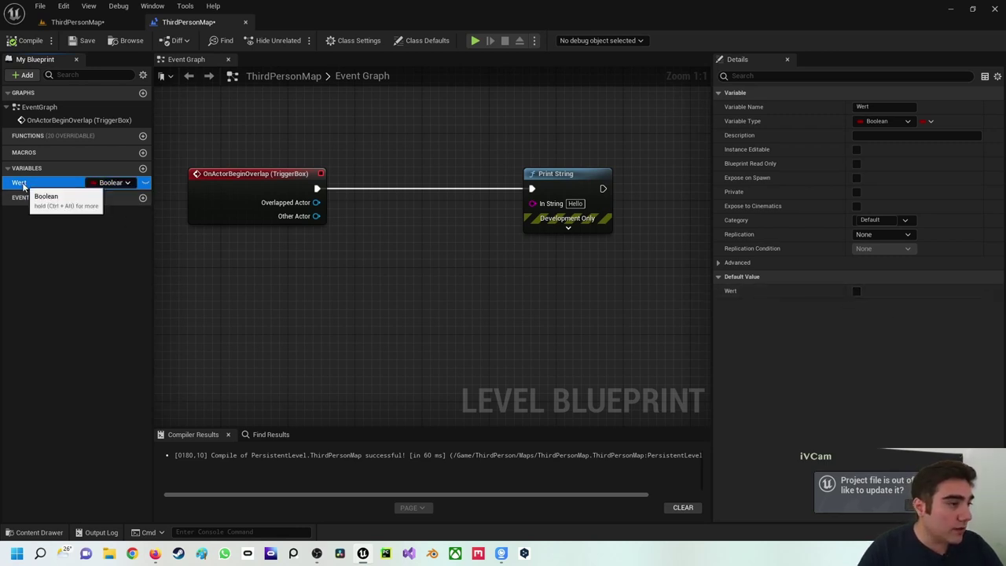
{"action": "left_click_drag", "start_coordinate": [39, 185], "coordinate": [385, 238]}
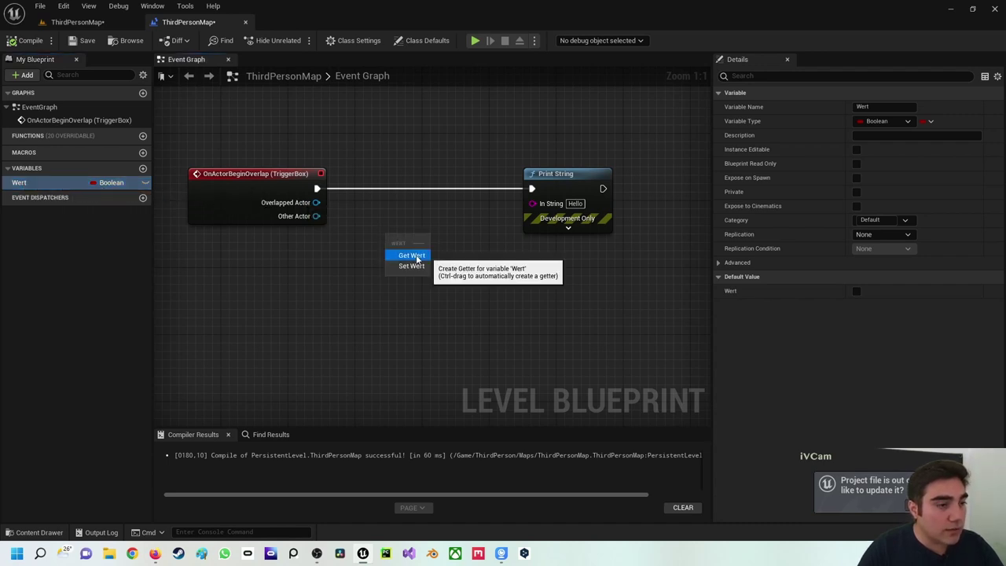
{"action": "left_click", "coordinate": [417, 259]}
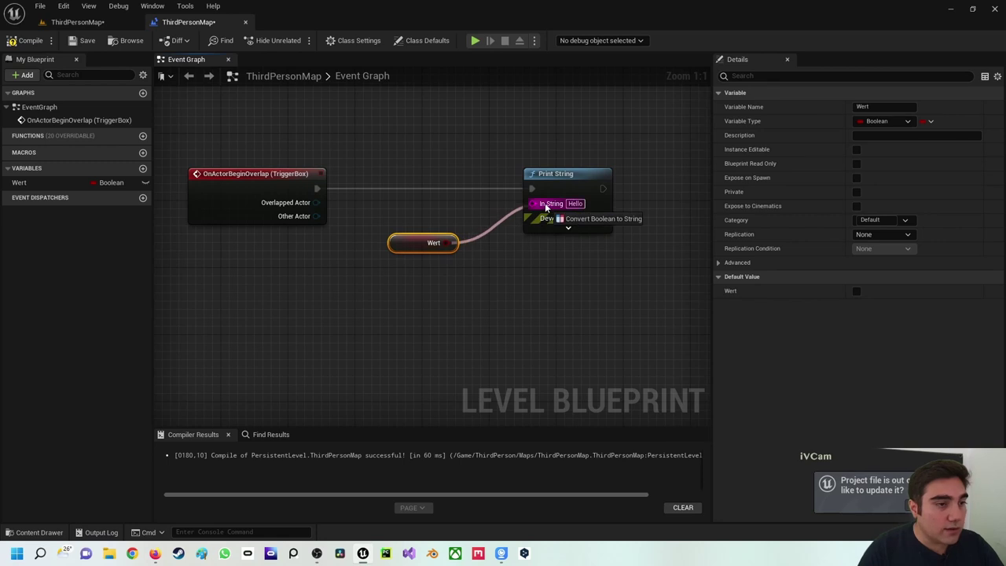
{"action": "left_click_drag", "start_coordinate": [443, 245], "coordinate": [534, 202]}
{"action": "left_click_drag", "start_coordinate": [415, 241], "coordinate": [364, 275]}
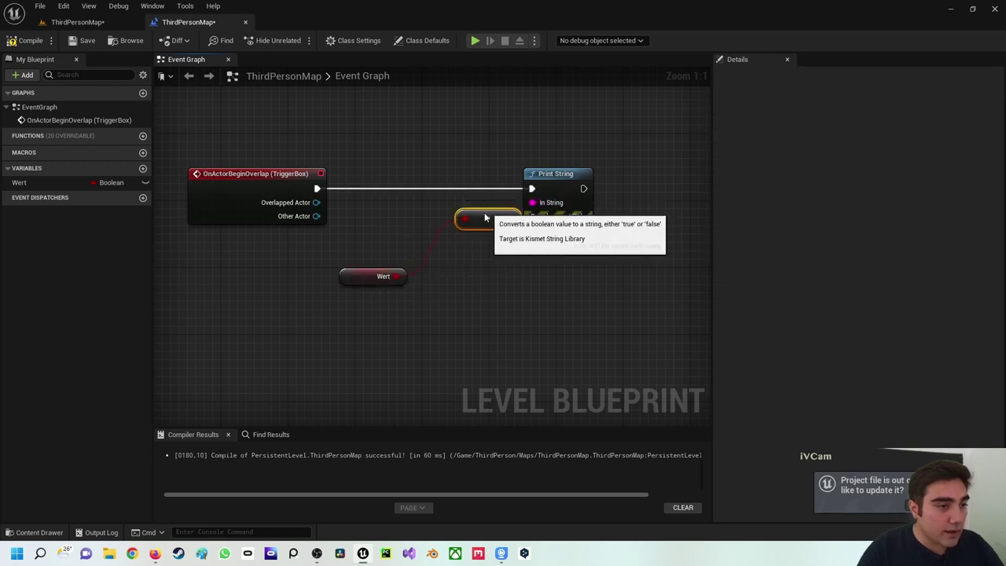
{"action": "left_click_drag", "start_coordinate": [485, 211], "coordinate": [460, 277]}
{"action": "left_click", "coordinate": [430, 242]}
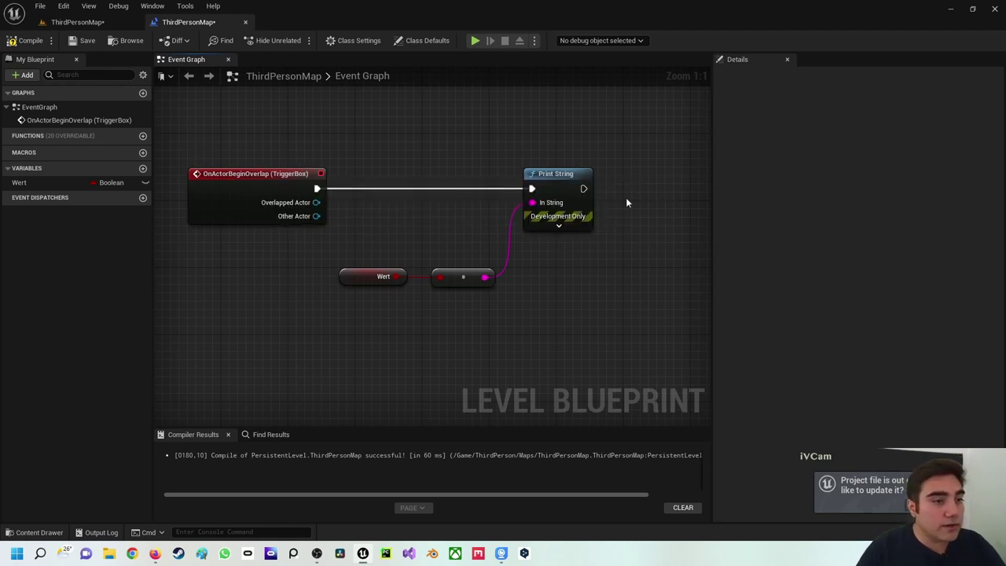
{"action": "left_click", "coordinate": [31, 40]}
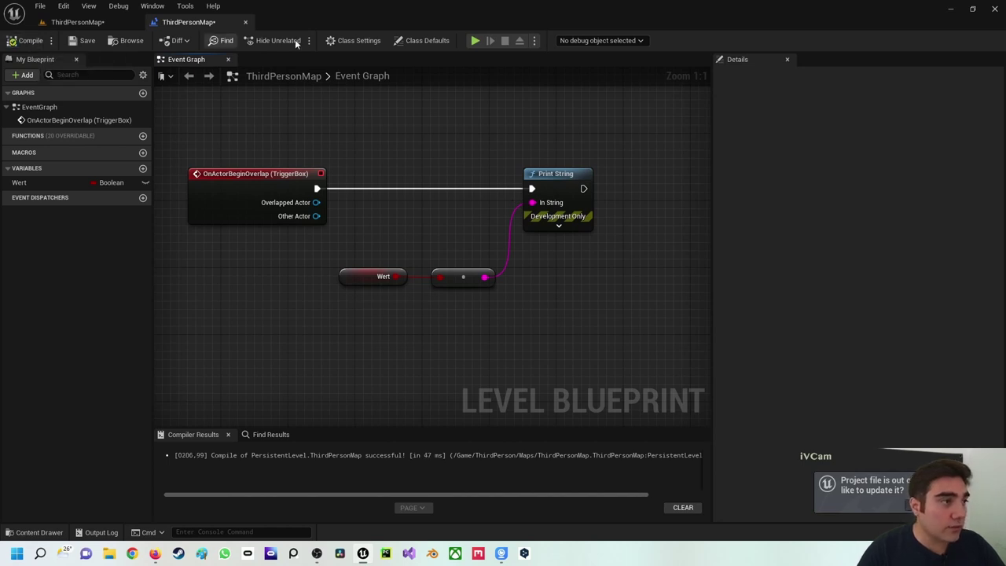
{"action": "left_click", "coordinate": [475, 41]}
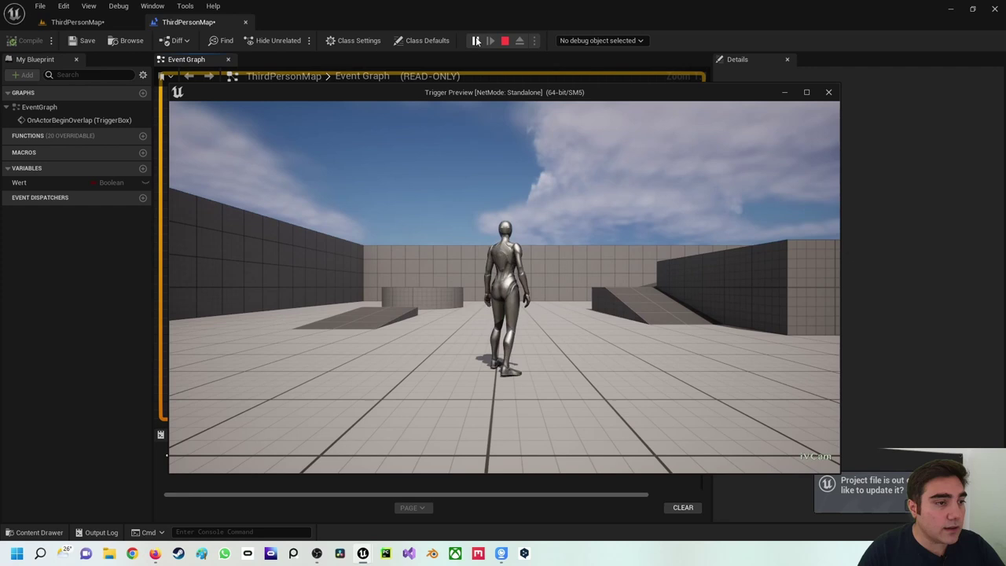
{"action": "left_click", "coordinate": [477, 216]}
{"action": "key", "text": "w"}
{"action": "key", "text": "w"}
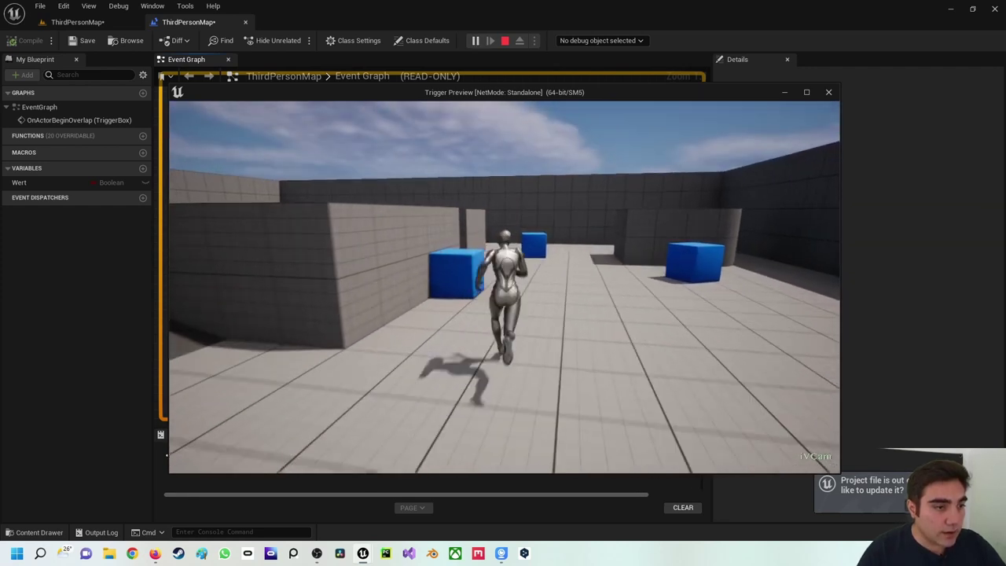
{"action": "key", "text": "w"}
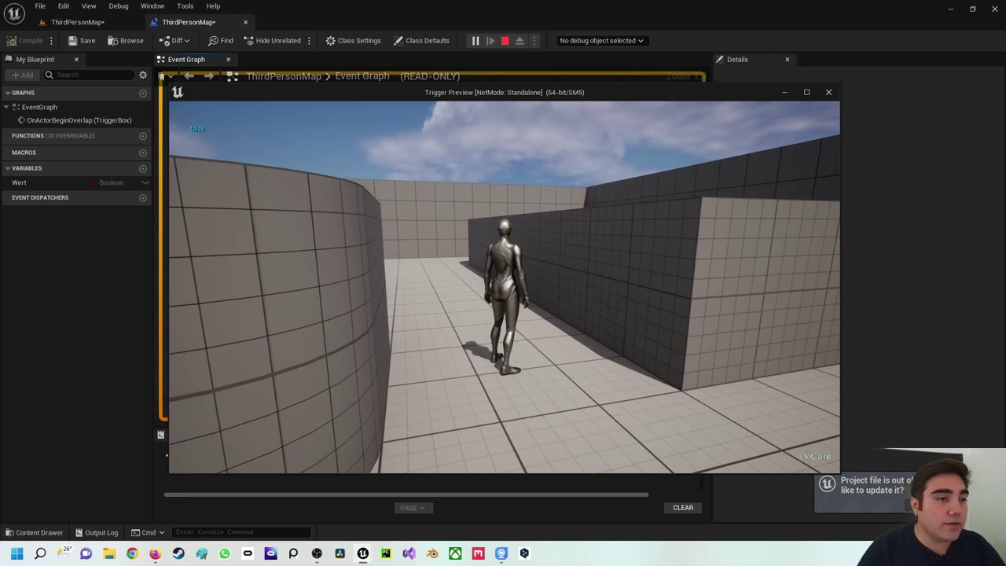
{"action": "key", "text": "Escape"}
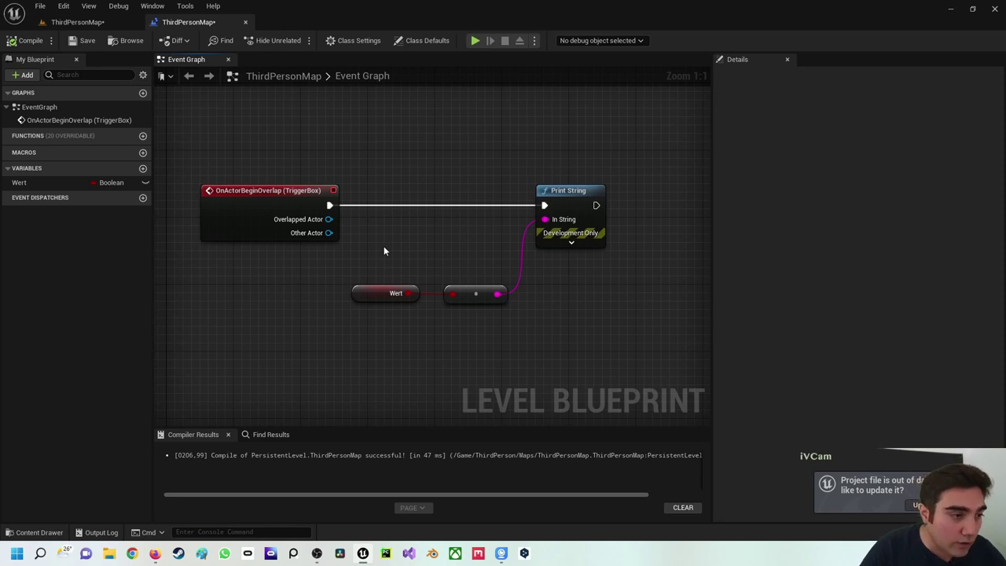
Step: Detach the Wert Print String chain from the overlap event and move it lower
{"action": "left_click", "coordinate": [384, 291]}
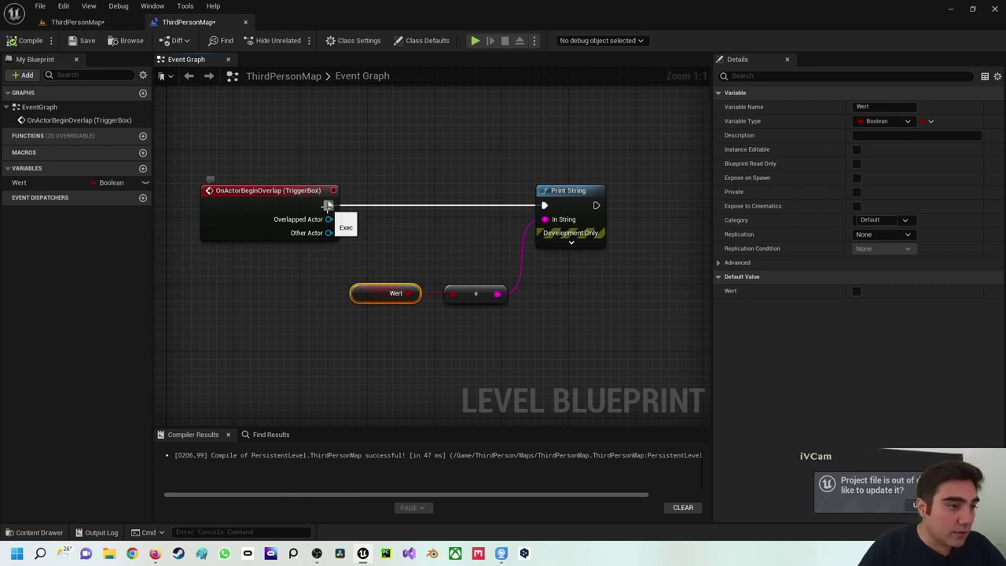
{"action": "left_click", "coordinate": [329, 205], "text": "alt"}
{"action": "right_click_drag", "start_coordinate": [404, 254], "coordinate": [409, 117]}
{"action": "left_click_drag", "start_coordinate": [409, 118], "coordinate": [644, 227]}
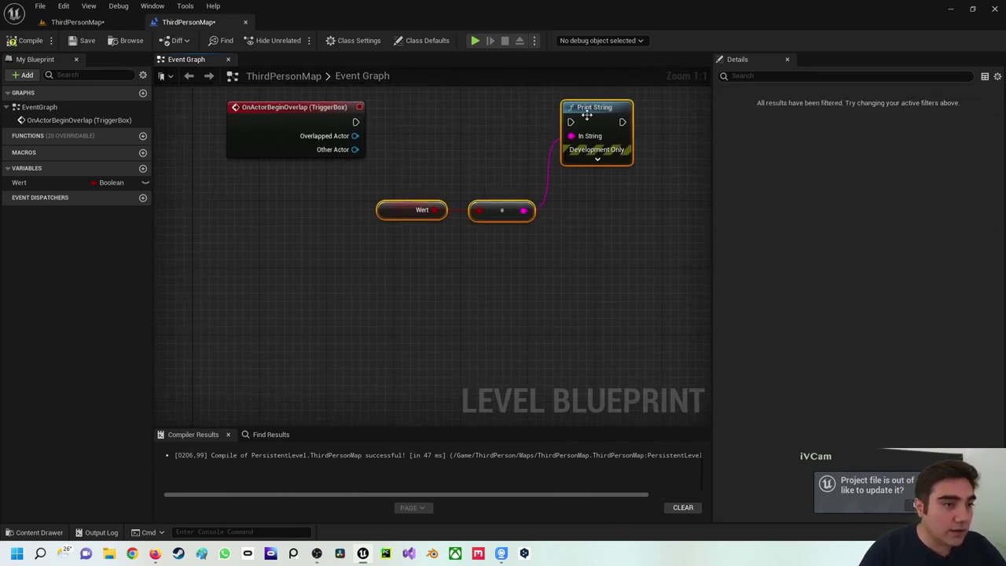
{"action": "left_click_drag", "start_coordinate": [594, 107], "coordinate": [587, 257]}
{"action": "mouse_move", "coordinate": [378, 258]}
{"action": "right_mouse_down"}
{"action": "mouse_move", "coordinate": [411, 256]}
{"action": "mouse_move", "coordinate": [397, 213]}
{"action": "mouse_move", "coordinate": [315, 268]}
{"action": "right_mouse_up"}
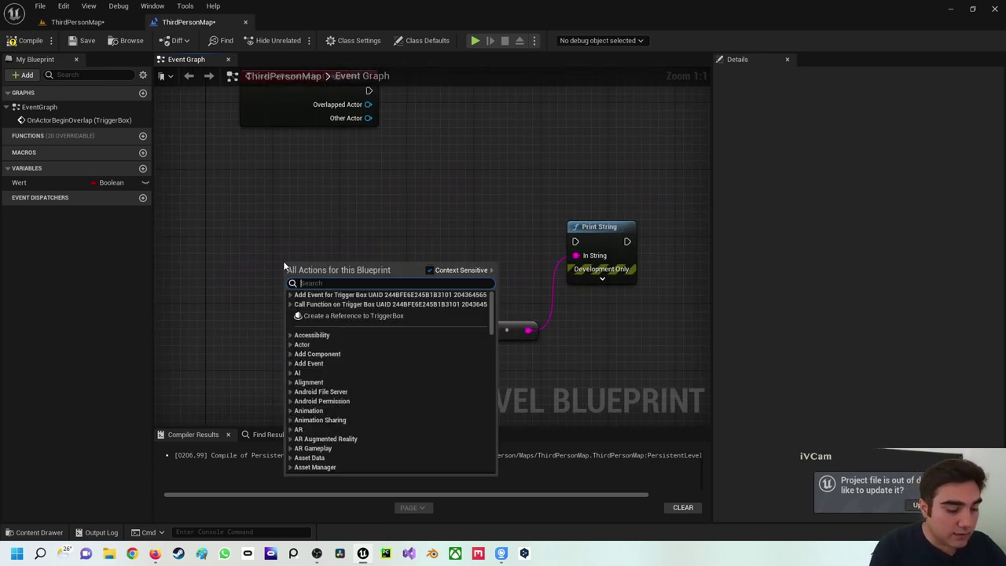
Step: Drive the Wert Print String from a new Event BeginPlay, compile, and test-play briefly
{"action": "type", "text": "eventbegi"}
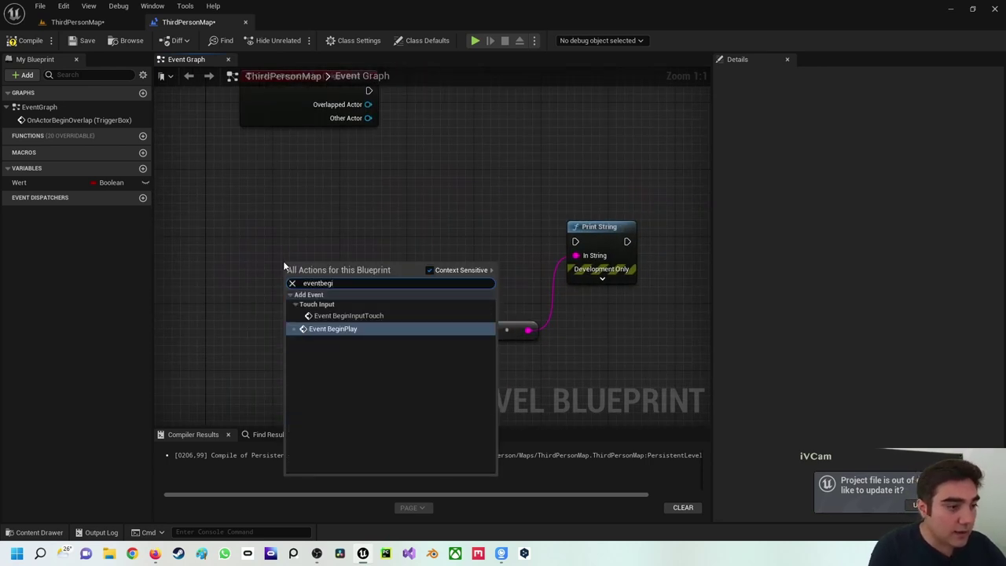
{"action": "key", "text": "Return"}
{"action": "mouse_move", "coordinate": [333, 279]}
{"action": "left_mouse_down"}
{"action": "mouse_move", "coordinate": [342, 245]}
{"action": "mouse_move", "coordinate": [575, 241]}
{"action": "left_mouse_up"}
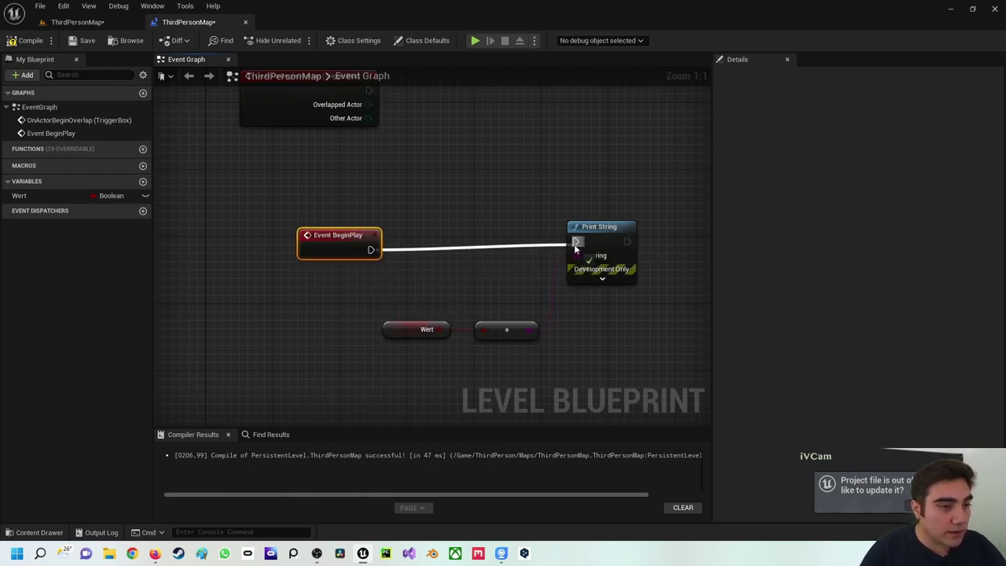
{"action": "left_click", "coordinate": [25, 40]}
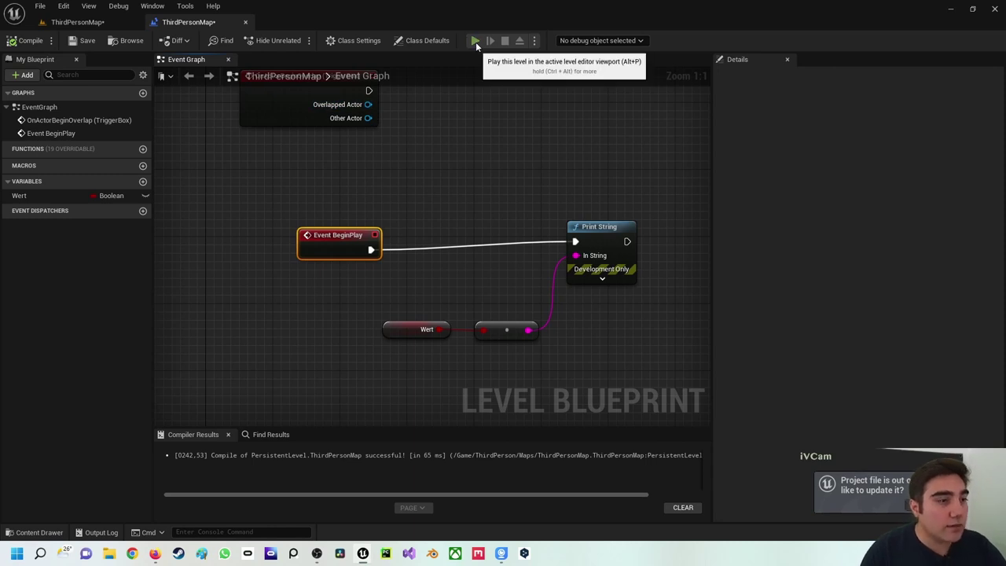
{"action": "left_click", "coordinate": [475, 41]}
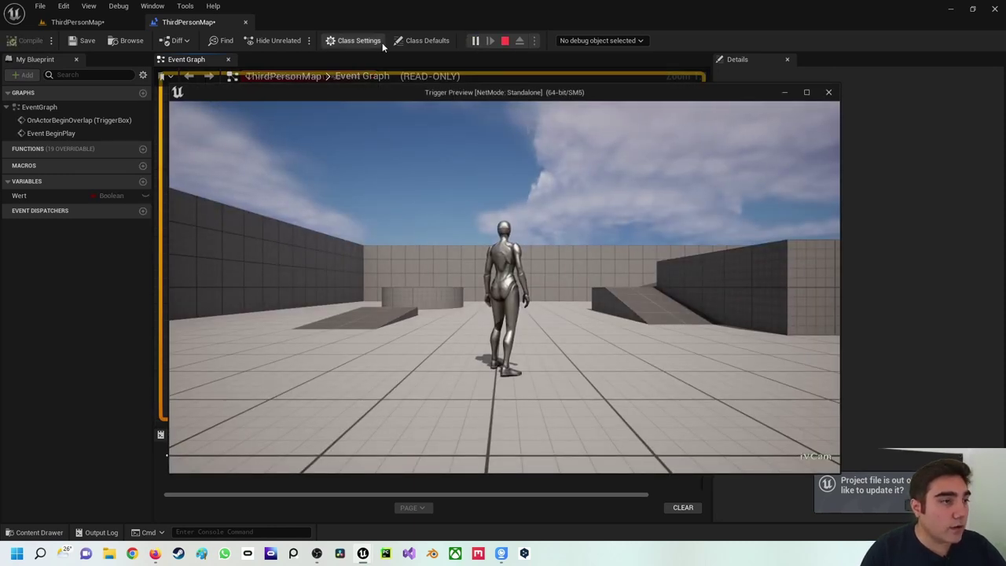
{"action": "left_click", "coordinate": [504, 40]}
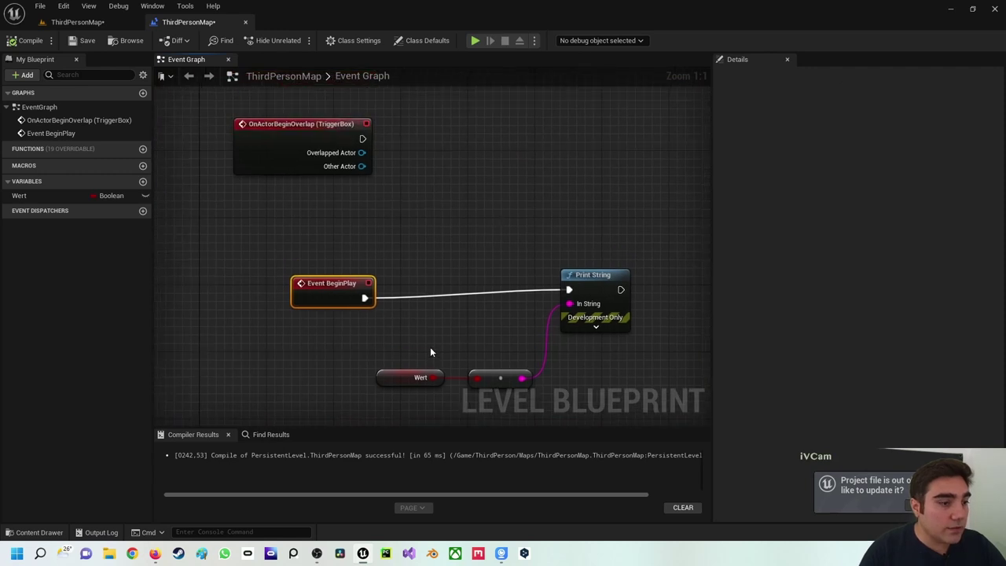
Step: Add a SET Wert node set to true, run from the overlap event's execution pin
{"action": "left_click", "coordinate": [392, 375]}
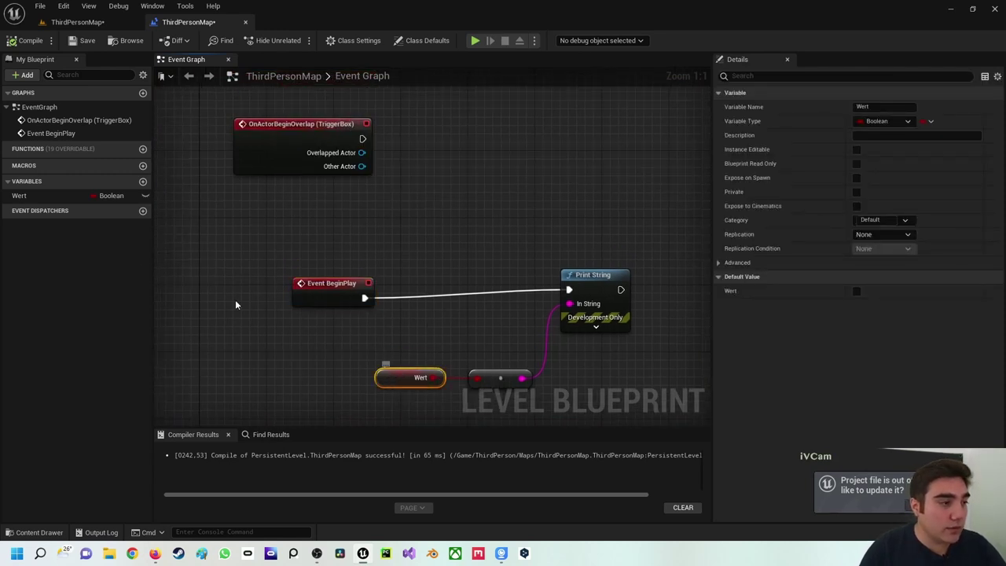
{"action": "right_click_drag", "start_coordinate": [381, 194], "coordinate": [368, 222]}
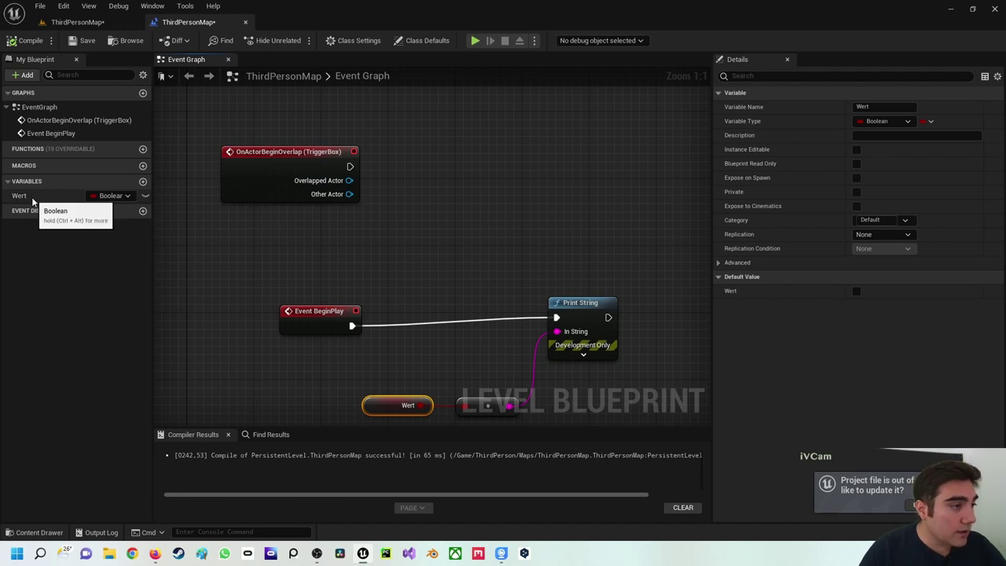
{"action": "left_click_drag", "start_coordinate": [24, 195], "coordinate": [421, 181]}
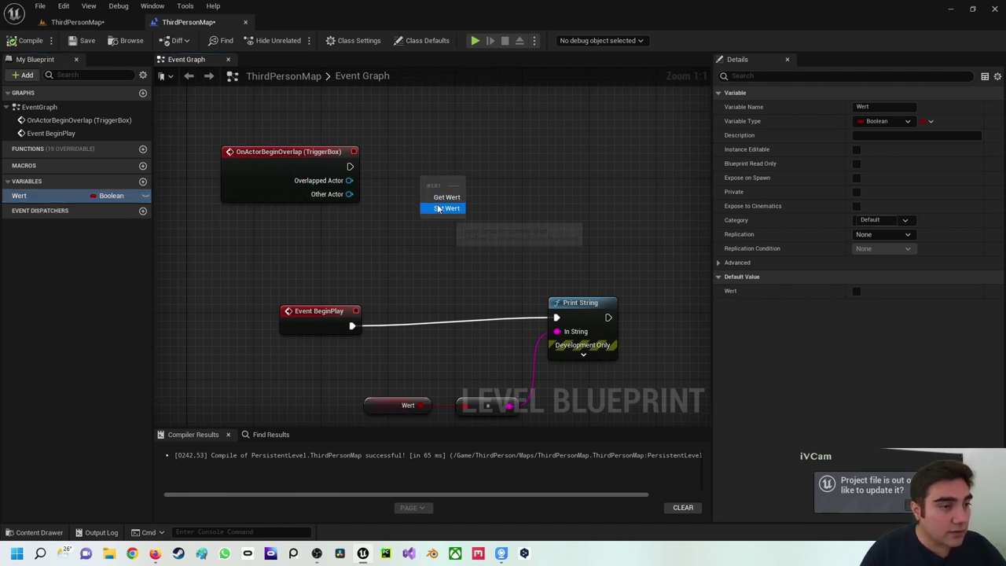
{"action": "left_click", "coordinate": [446, 207]}
{"action": "left_click_drag", "start_coordinate": [458, 189], "coordinate": [468, 164]}
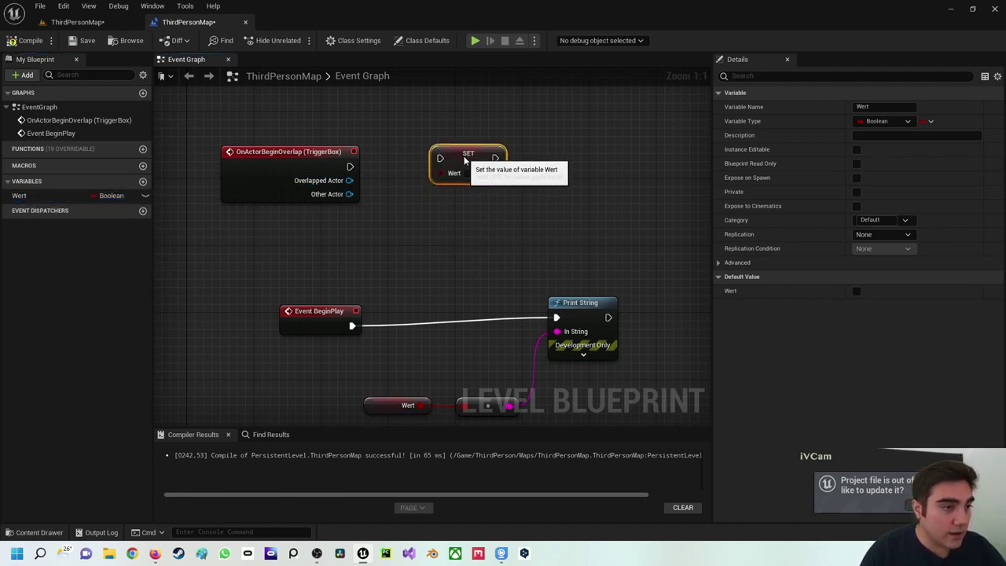
{"action": "left_click_drag", "start_coordinate": [350, 166], "coordinate": [439, 167]}
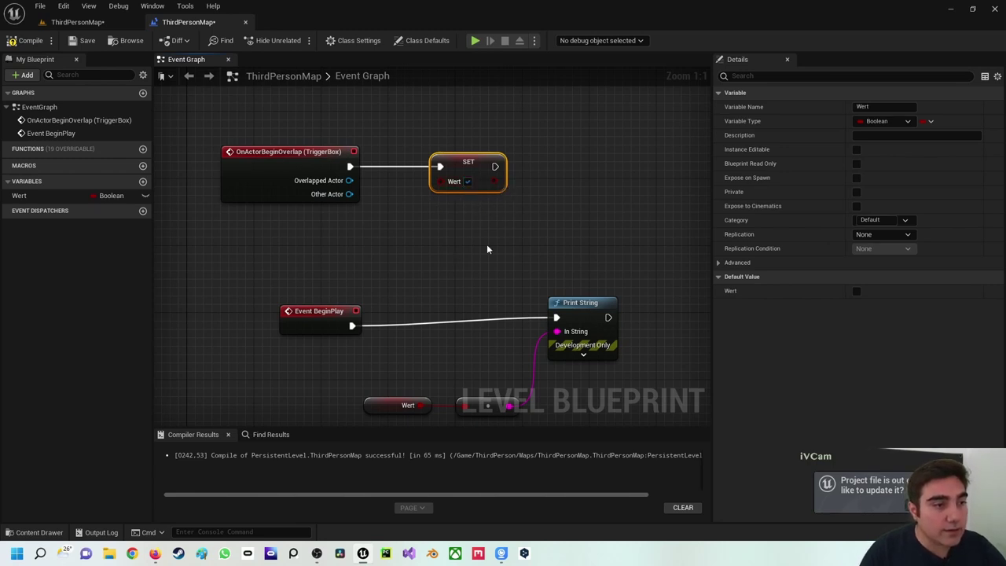
{"action": "mouse_move", "coordinate": [486, 249]}
{"action": "right_mouse_down"}
{"action": "mouse_move", "coordinate": [429, 275]}
{"action": "mouse_move", "coordinate": [448, 206]}
{"action": "right_mouse_up"}
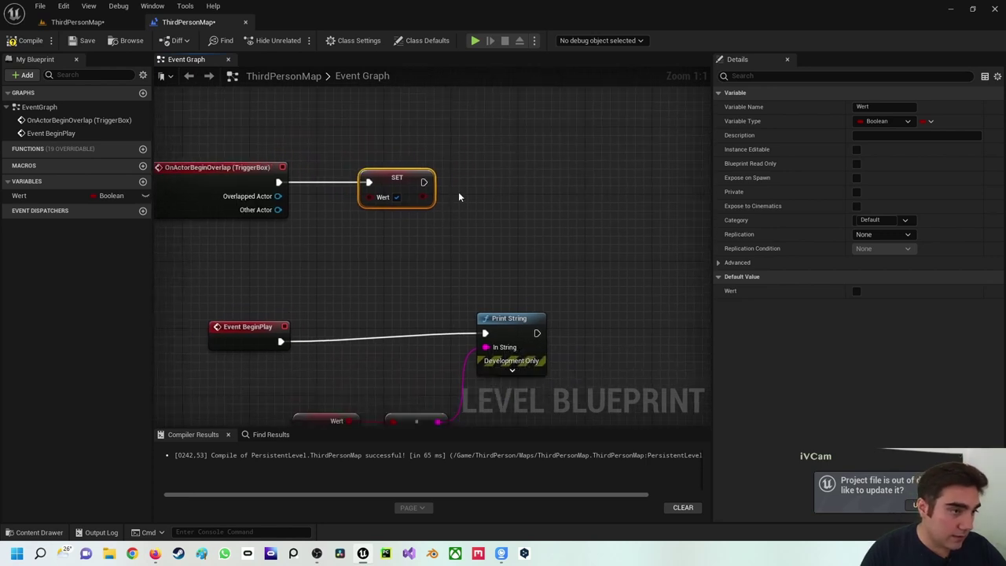
Step: Add a Print String after SET Wert showing Wert via string conversion, then compile
{"action": "mouse_move", "coordinate": [425, 182]}
{"action": "left_mouse_down"}
{"action": "mouse_move", "coordinate": [506, 197]}
{"action": "mouse_move", "coordinate": [522, 188]}
{"action": "left_mouse_up"}
{"action": "type", "text": "r"}
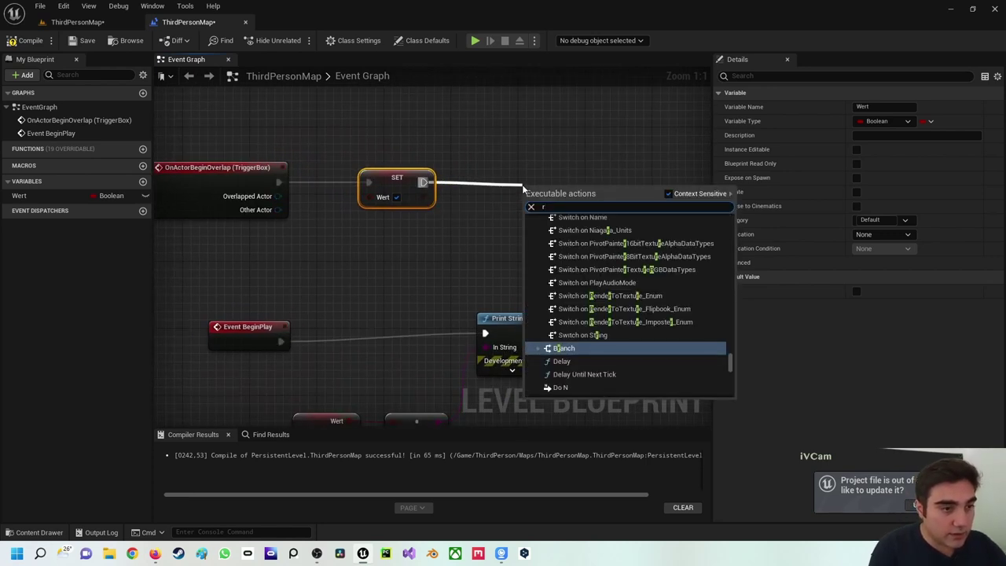
{"action": "type", "text": "int"}
{"action": "key", "text": "Return"}
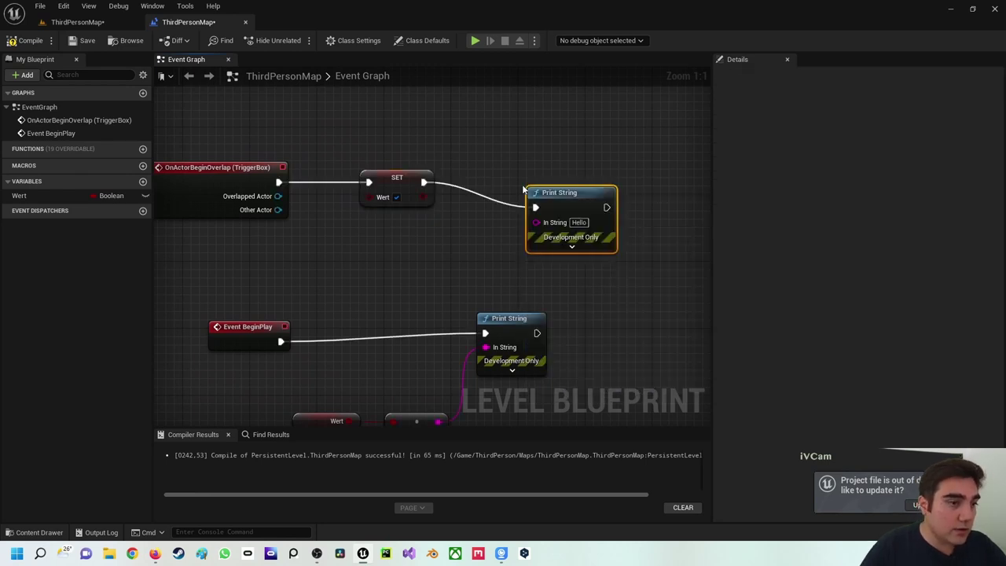
{"action": "left_click_drag", "start_coordinate": [534, 192], "coordinate": [569, 169]}
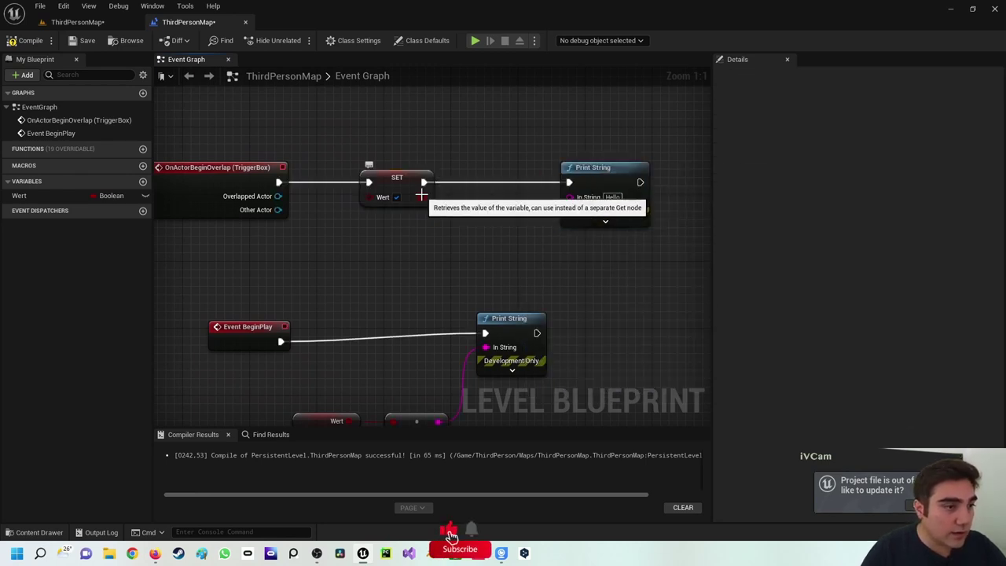
{"action": "left_click_drag", "start_coordinate": [421, 196], "coordinate": [567, 197]}
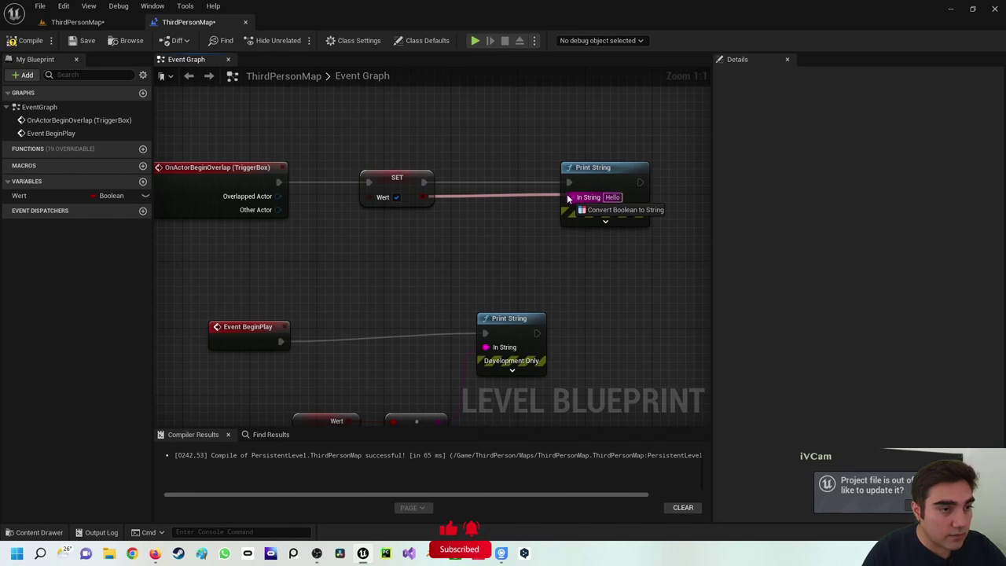
{"action": "left_click_drag", "start_coordinate": [597, 168], "coordinate": [637, 168]}
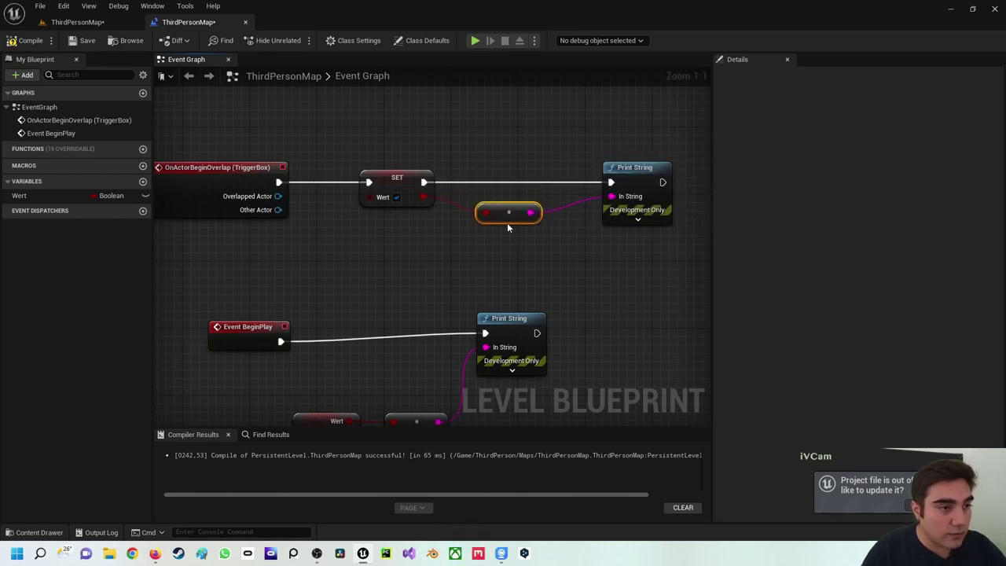
{"action": "left_click", "coordinate": [28, 40]}
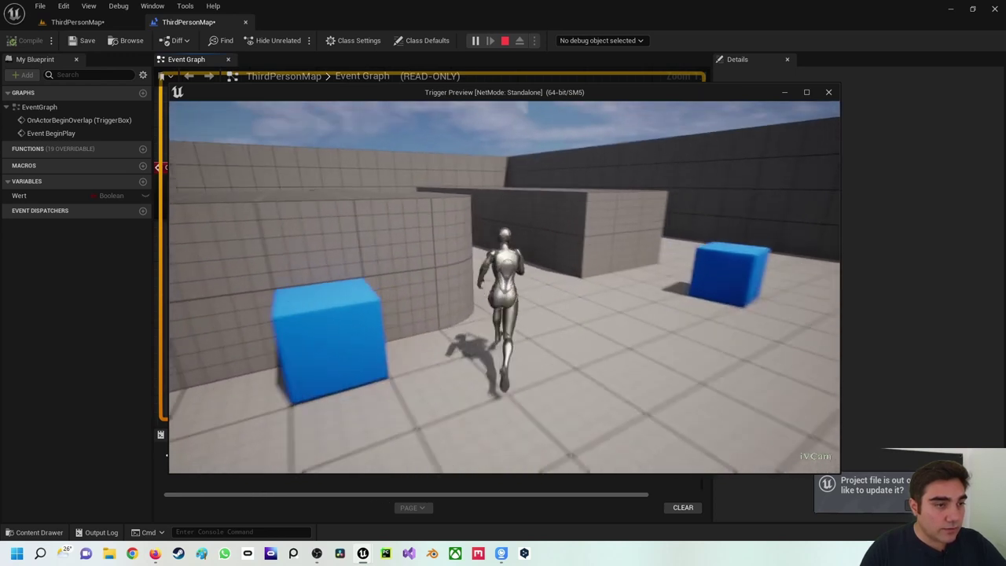
{"action": "key", "text": "Escape"}
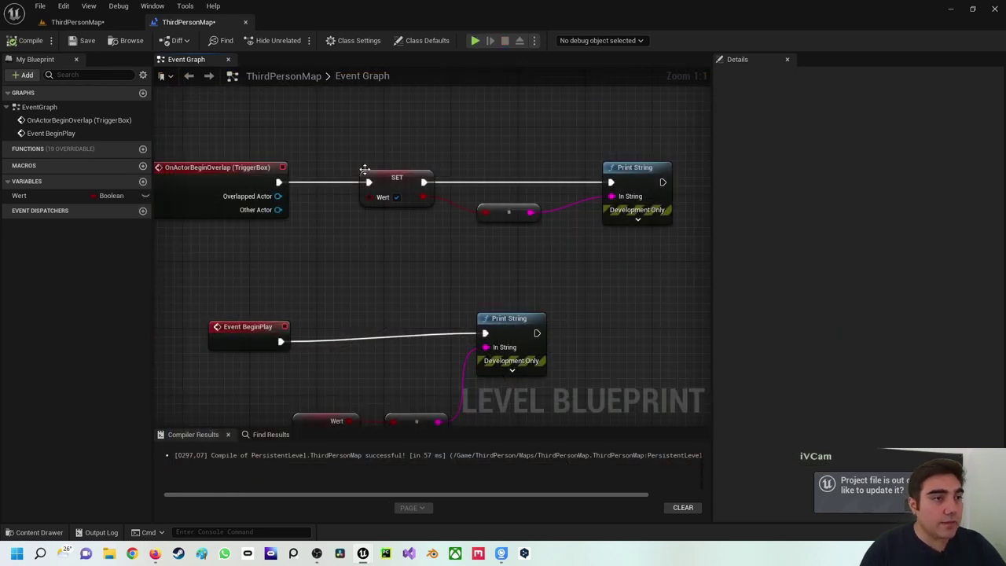
{"action": "left_click", "coordinate": [475, 41]}
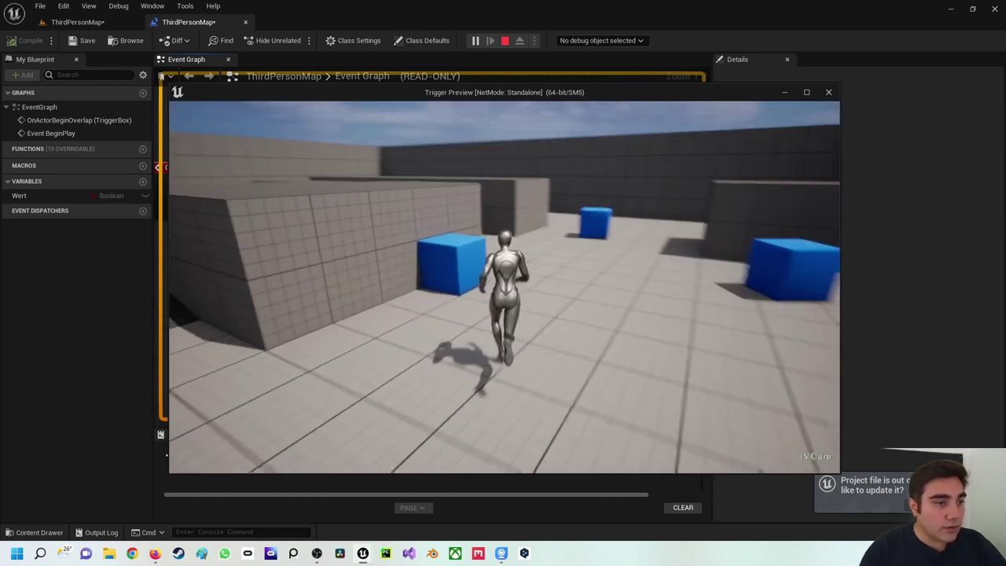
{"action": "key", "text": "Escape"}
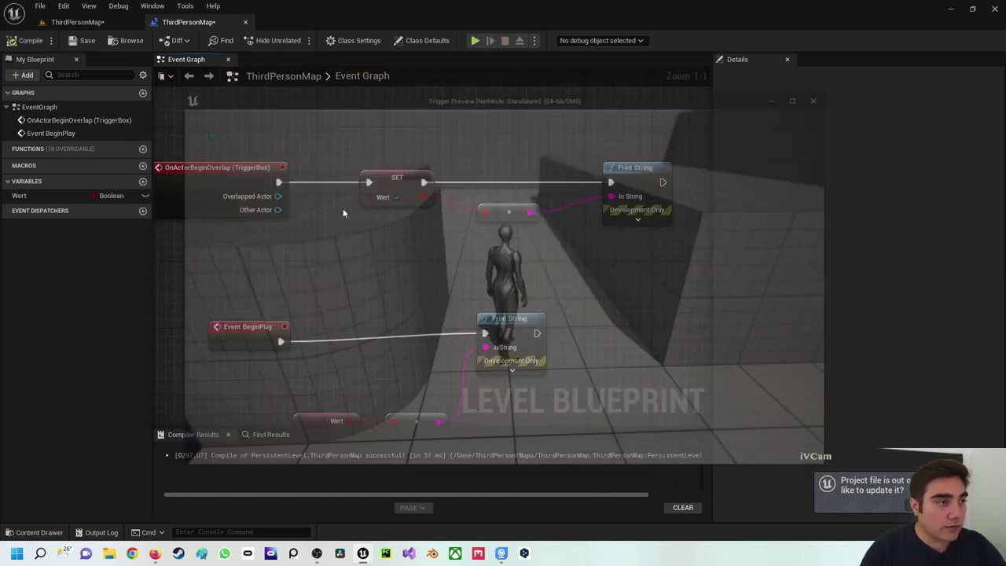
Step: Zoom out and move the four BeginPlay chain nodes down-left, away from the overlap chain
{"action": "scroll", "coordinate": [380, 232], "scroll_direction": "down", "scroll_amount": 1}
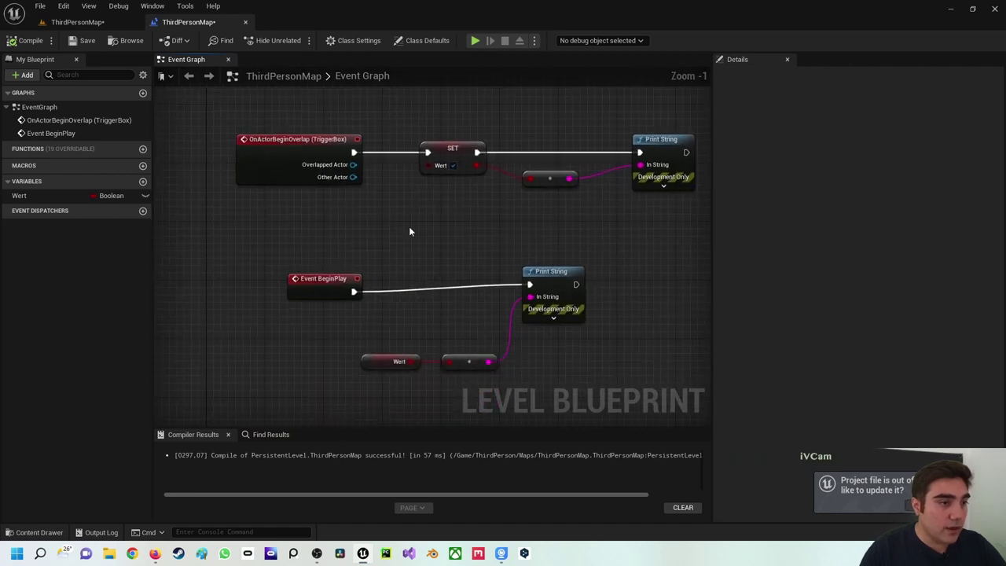
{"action": "scroll", "coordinate": [431, 212], "scroll_direction": "down", "scroll_amount": 1}
{"action": "scroll", "coordinate": [430, 212], "scroll_direction": "down", "scroll_amount": 1}
{"action": "left_click_drag", "start_coordinate": [283, 240], "coordinate": [535, 317]}
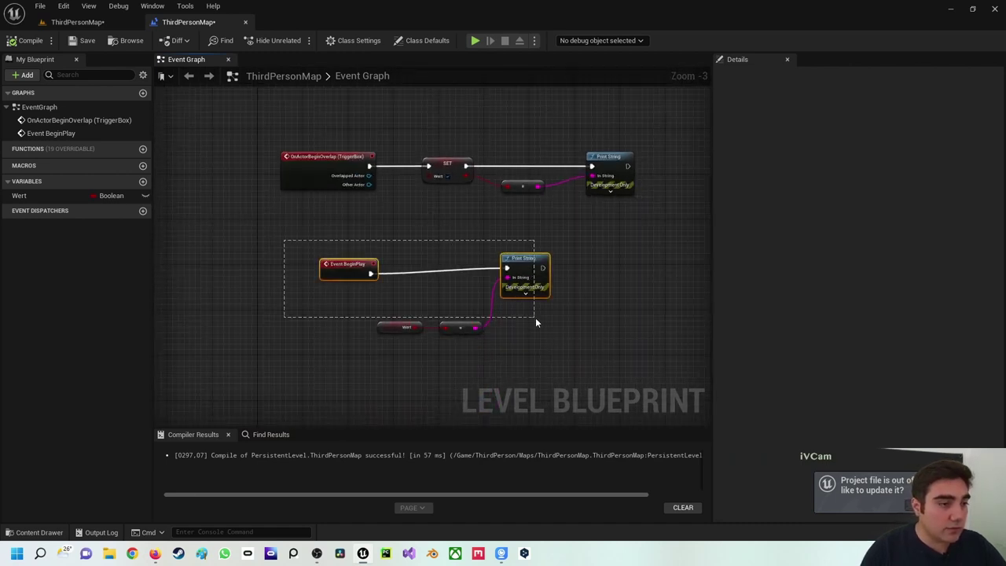
{"action": "left_click_drag", "start_coordinate": [310, 247], "coordinate": [499, 342]}
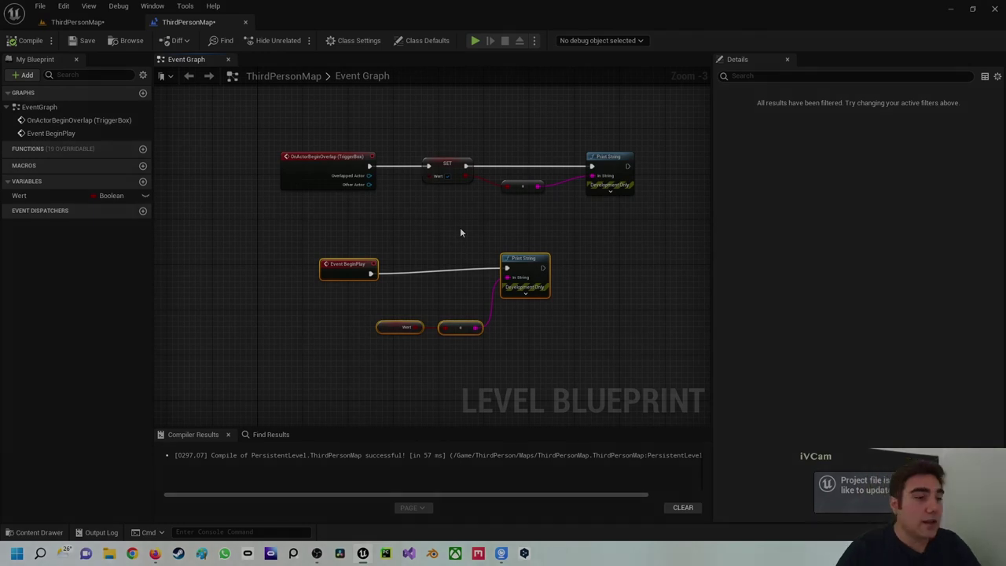
{"action": "left_click_drag", "start_coordinate": [521, 272], "coordinate": [488, 344]}
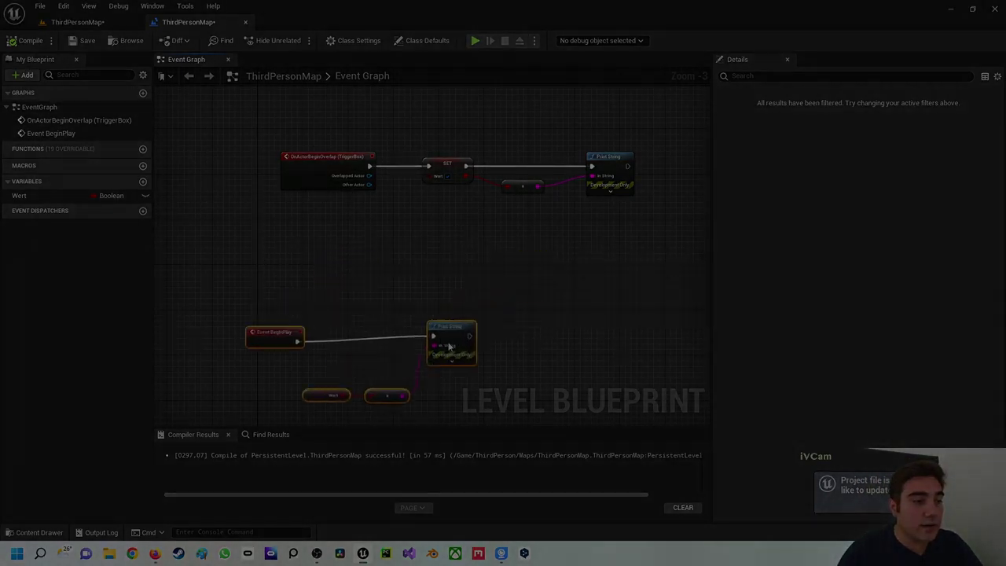